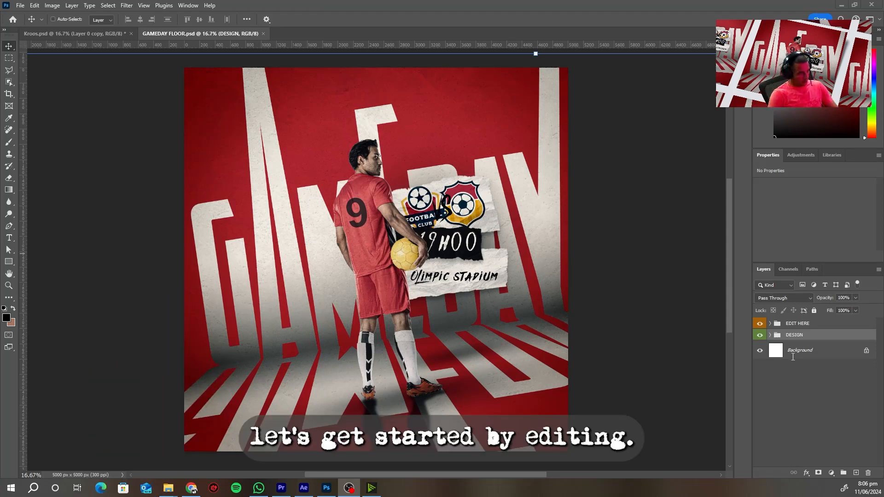
left_click(781, 326)
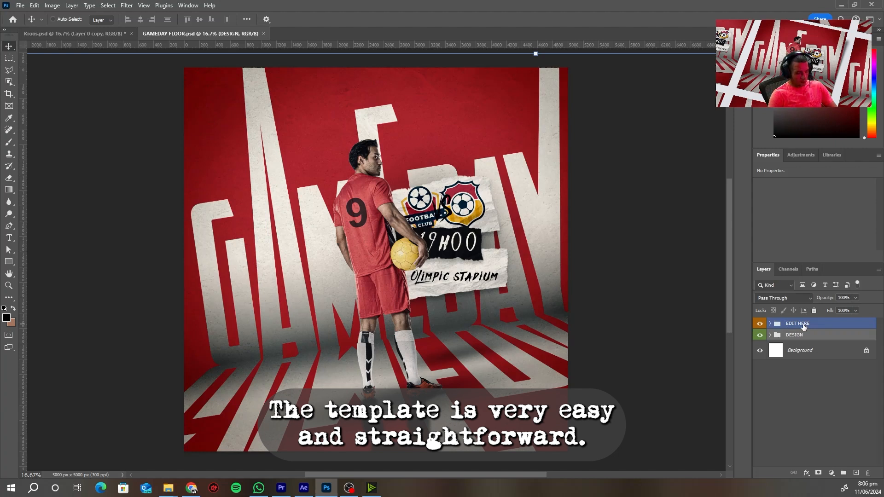
left_click(790, 335)
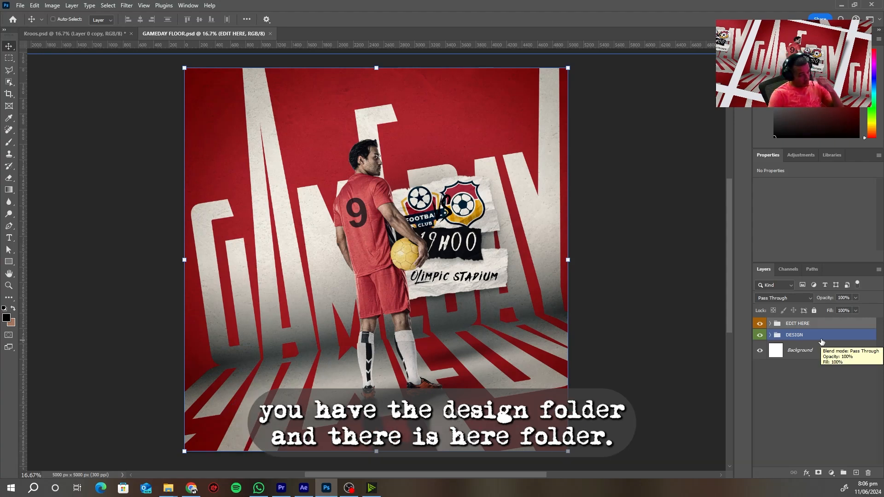
left_click(813, 400)
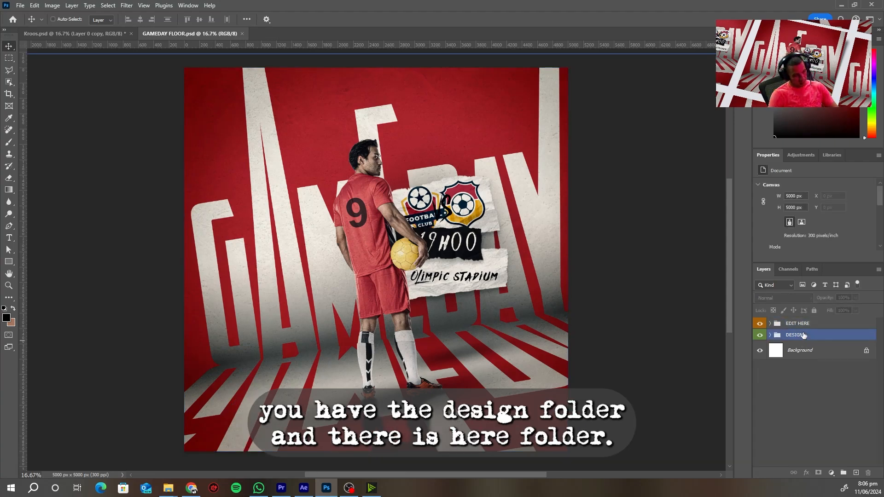
left_click(804, 337)
left_click(805, 325)
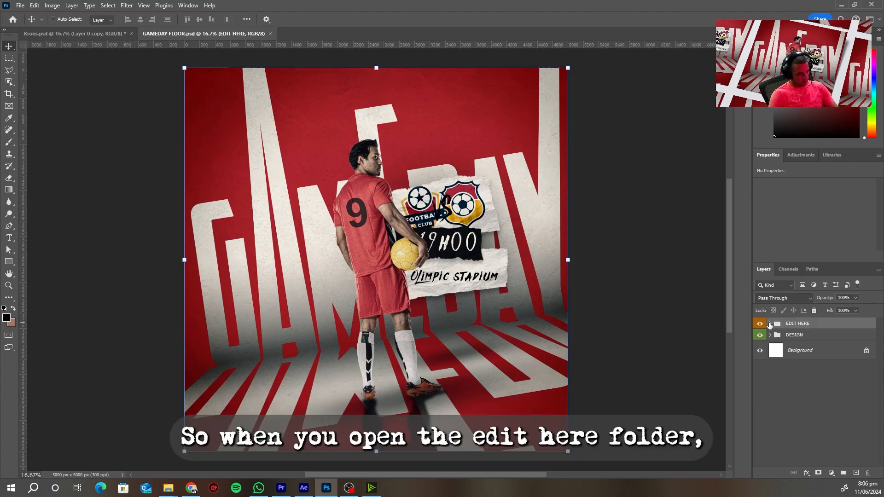
Step: Expand the EDIT HERE group and open the MODEL 1 smart object's contents for editing
left_click(770, 325)
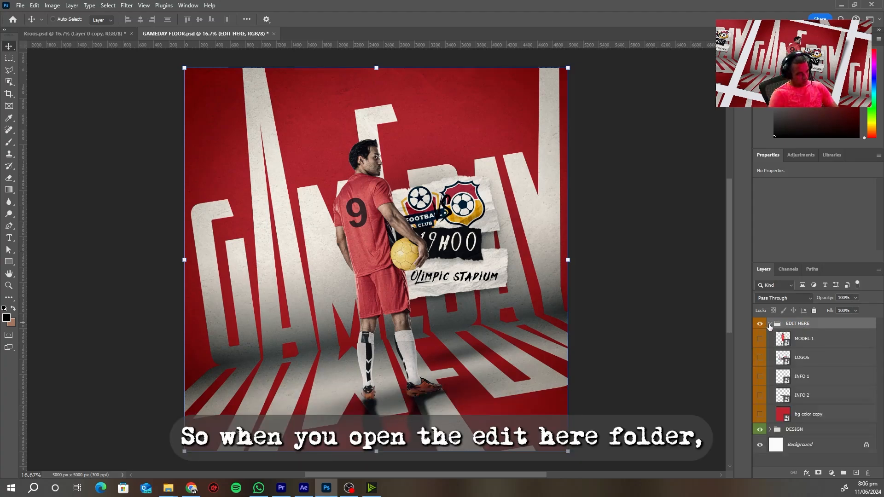
left_click(786, 345)
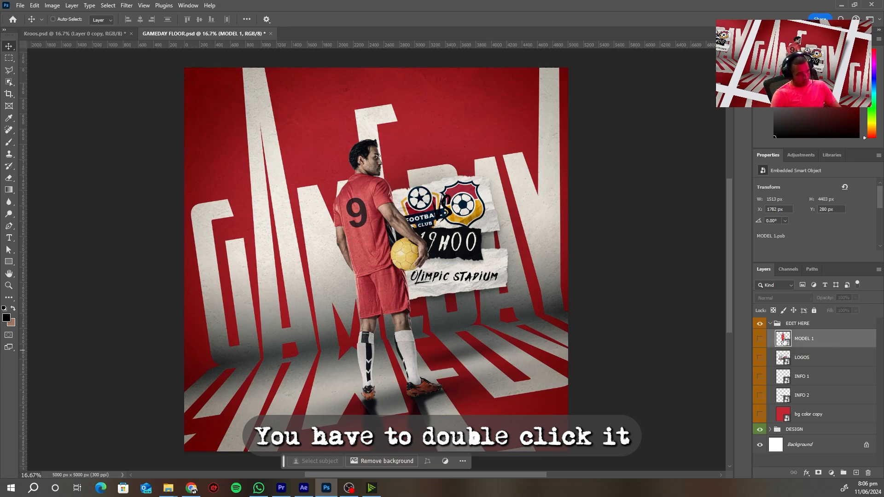
double_click(784, 342)
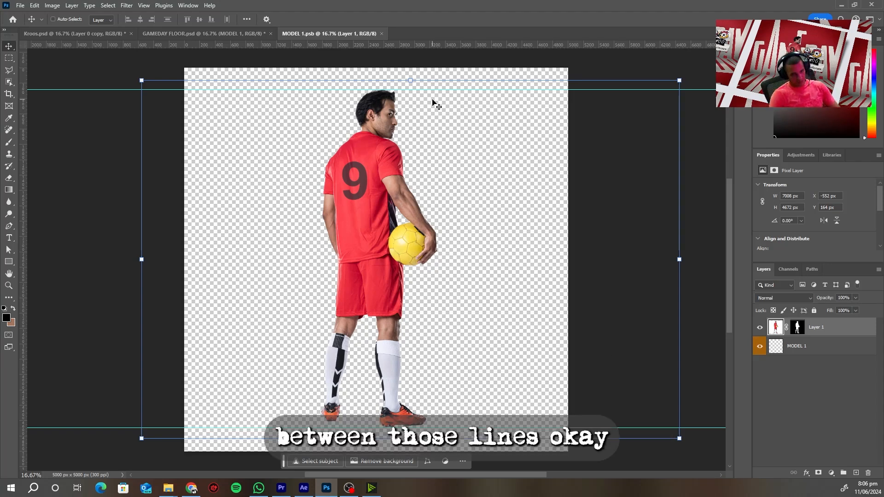
Step: Place the pink-kit player cutout in MODEL 1, scaled to 99.40% so the figure fits between the horizontal guides
left_click_drag(0, 237, 377, 245)
left_click_drag(483, 226, 371, 285)
left_click_drag(265, 212, 283, 87)
left_click_drag(463, 249, 408, 255)
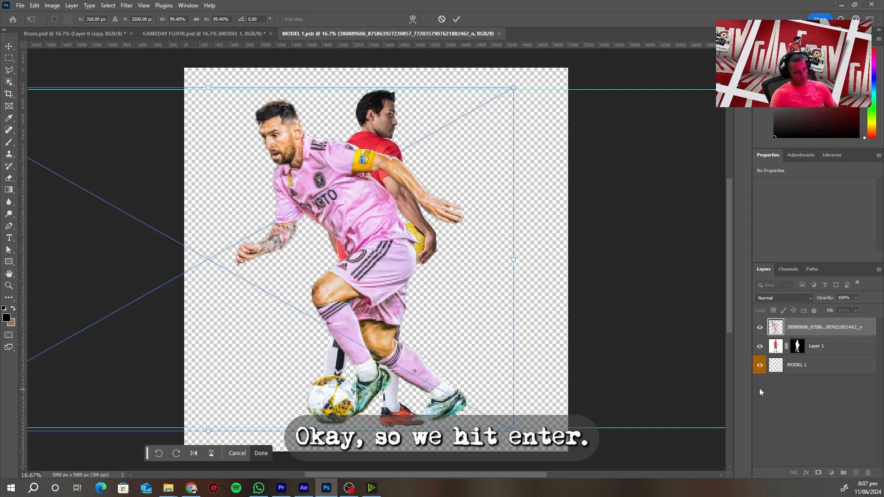
key("Return")
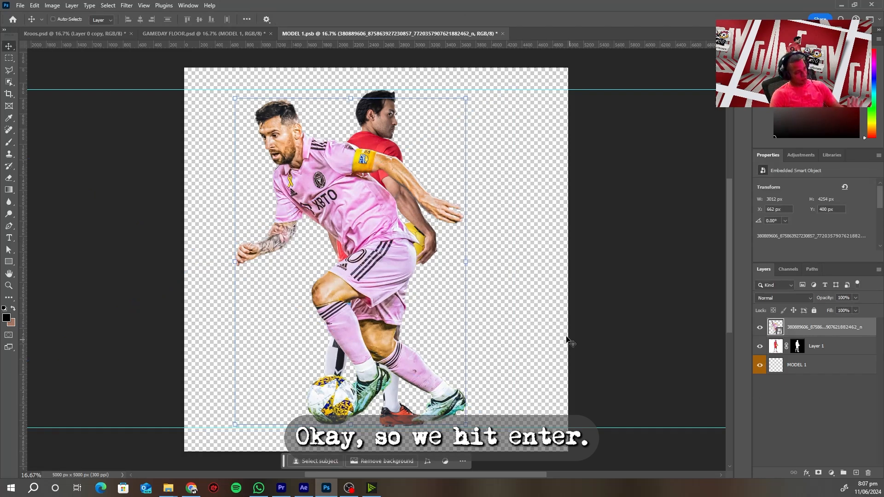
Step: Delete Layer 1, which holds the original red-kit player
left_click(838, 351)
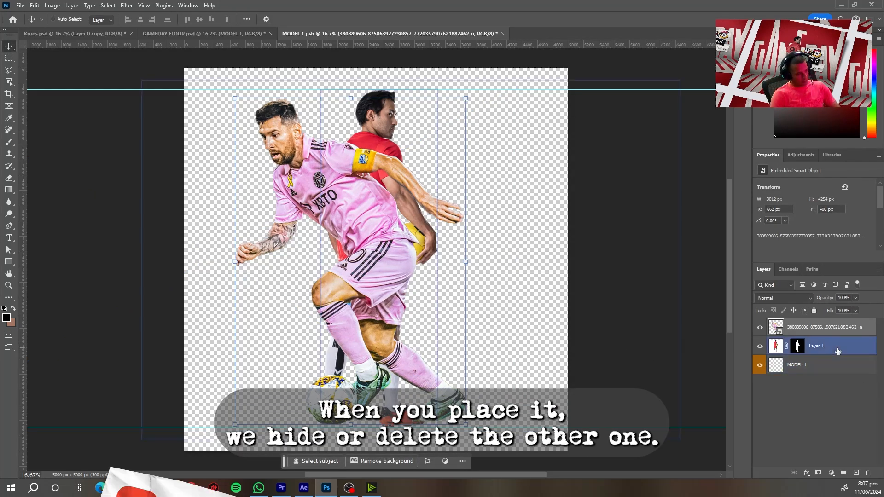
left_click(760, 347)
key("Delete")
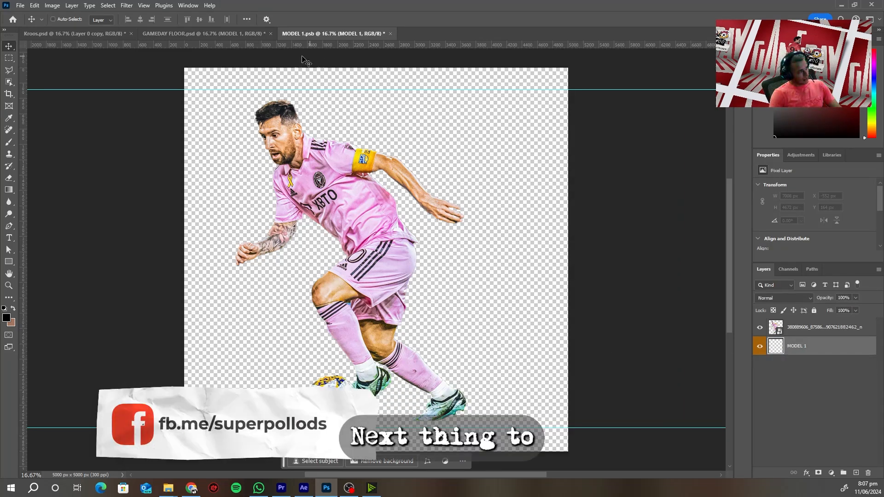
Step: Save the MODEL 1 smart object and close it to return to the GAMEDAY FLOOR design
left_click(20, 6)
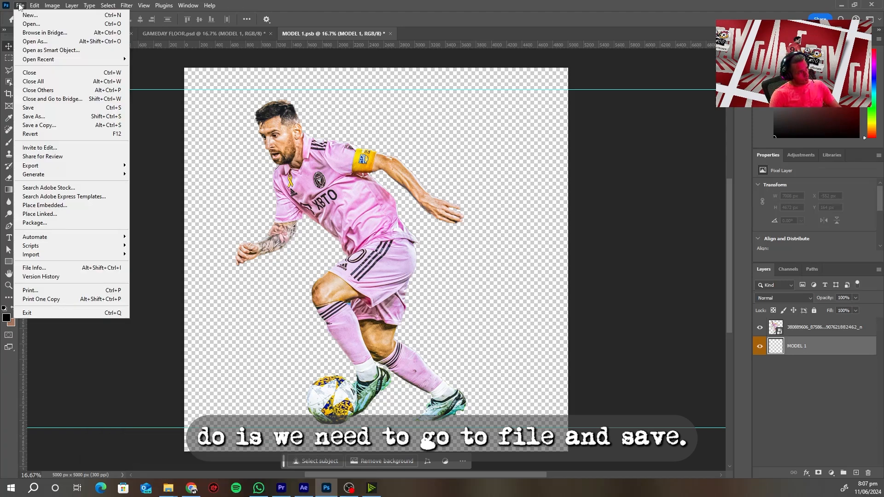
left_click(47, 109)
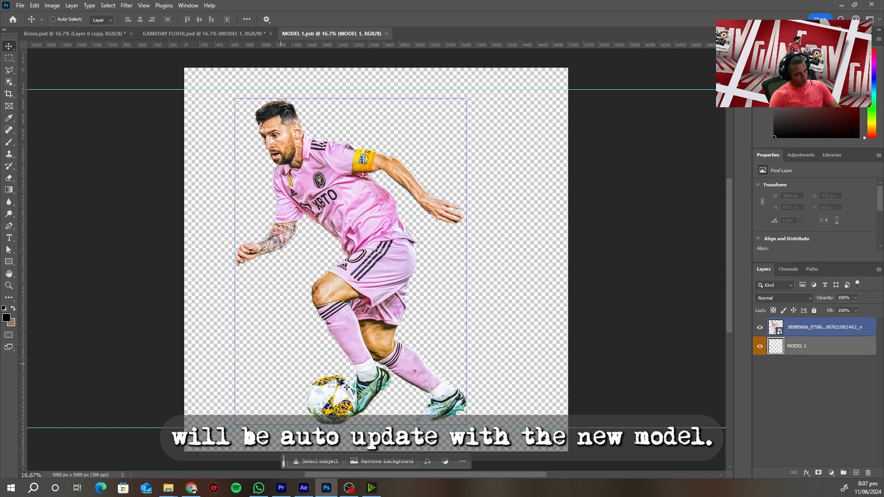
left_click(387, 34)
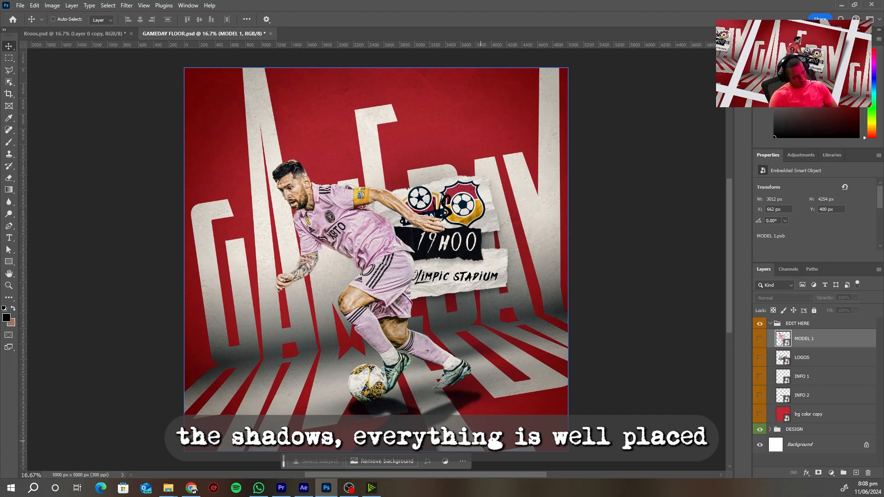
Step: Open the LOGOS smart object's contents and check the VS text layer by switching its visibility off and on
left_click(788, 362)
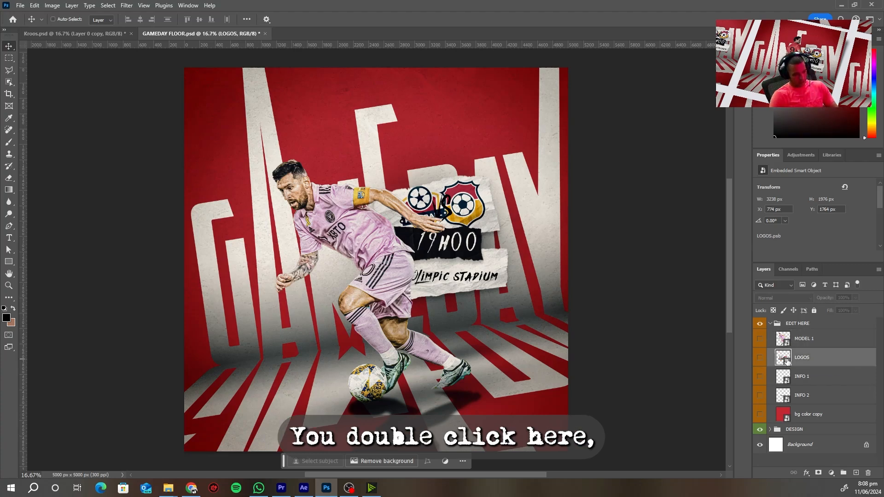
double_click(784, 358)
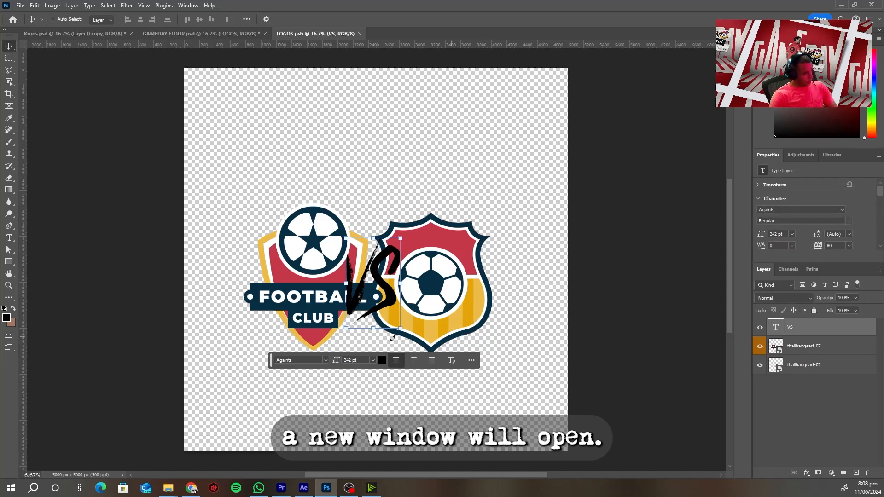
left_click(760, 328)
left_click(760, 328)
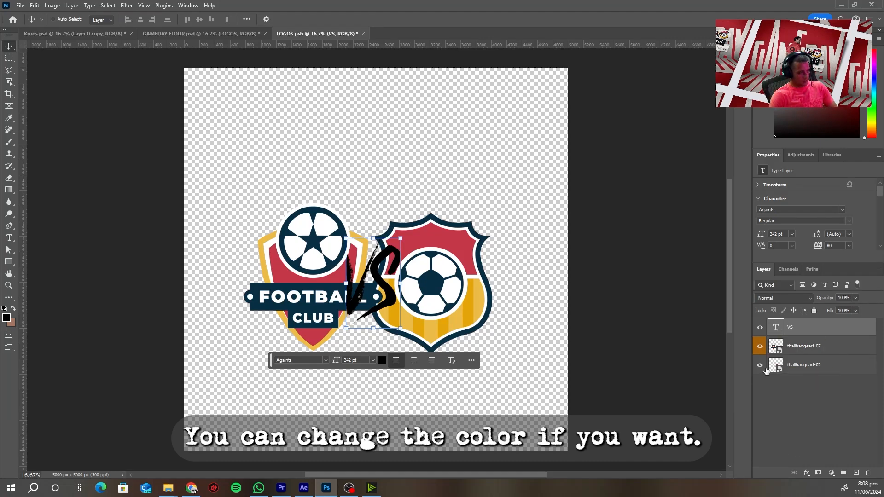
Step: Hide both placeholder badges, fballbadgeart-07 and fballbadgeart-02, and select the fballbadgeart-07 layer
left_click(775, 346)
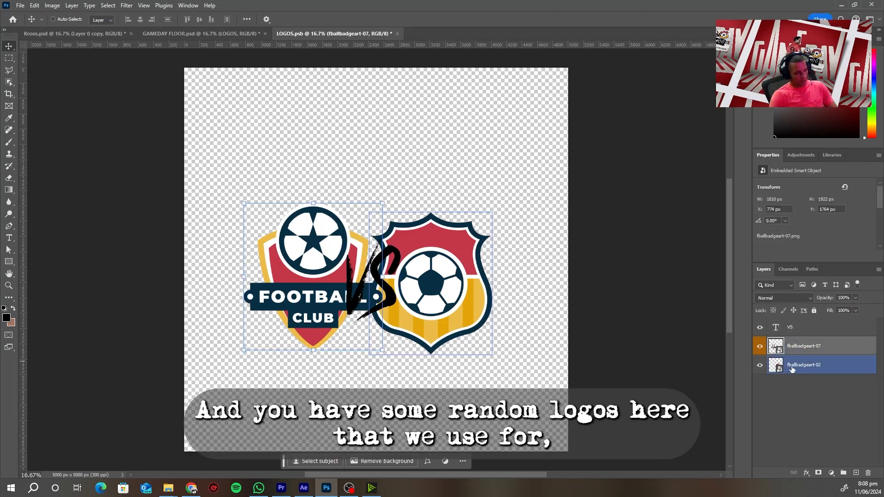
left_click(797, 367)
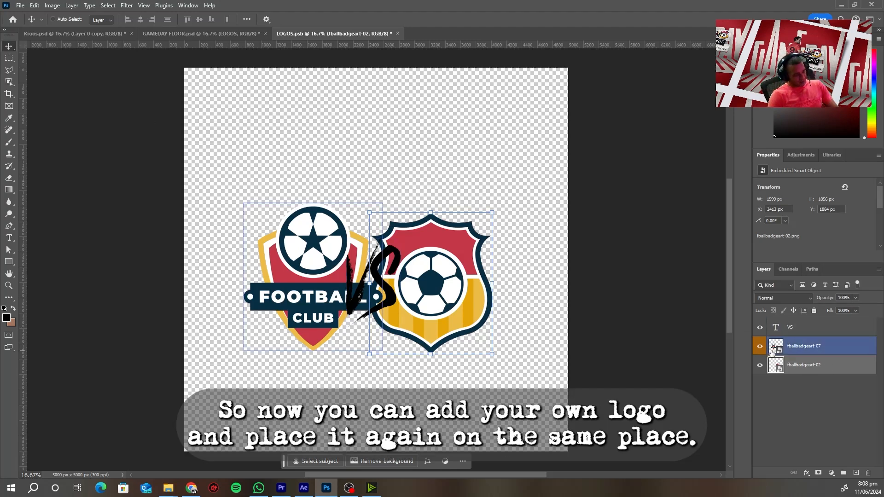
left_click_drag(760, 347, 760, 366)
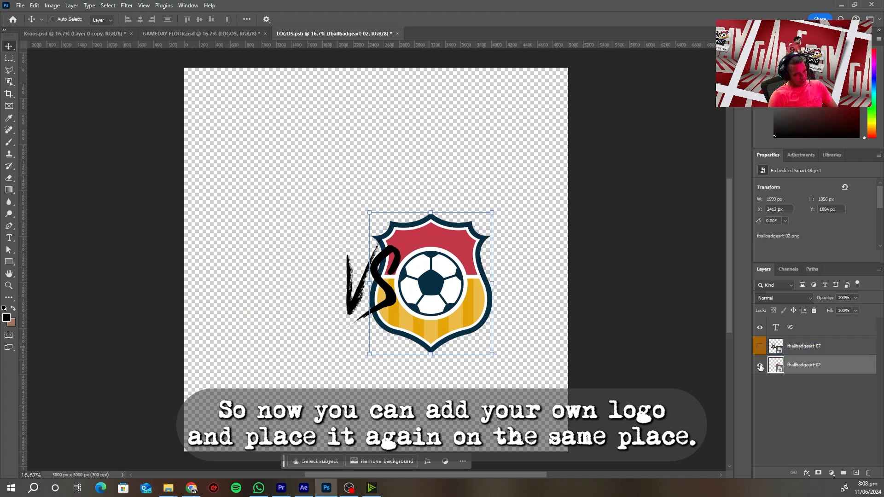
left_click(811, 345)
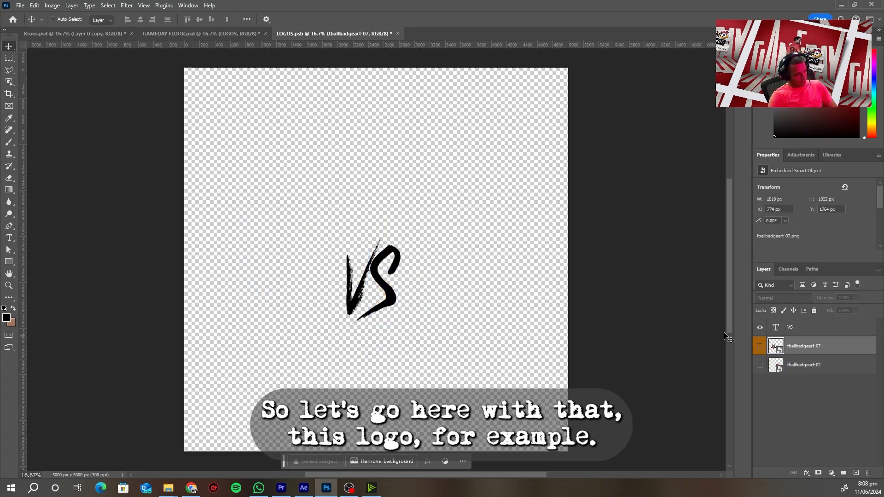
Step: Place the Arsenal logo at 79.82% scale where the shield-shaped badge stood, just right of the VS text
left_click_drag(246, 163, 478, 260)
left_click_drag(432, 356, 435, 332)
left_click_drag(450, 266, 442, 283)
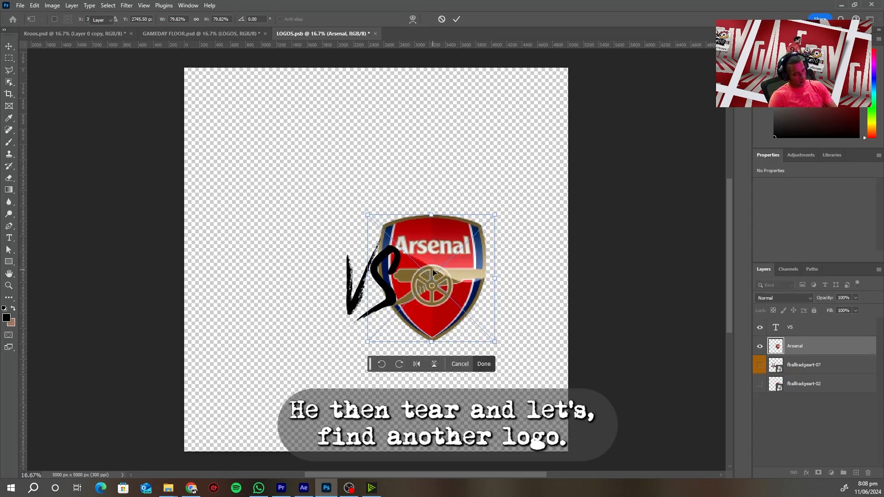
key("Return")
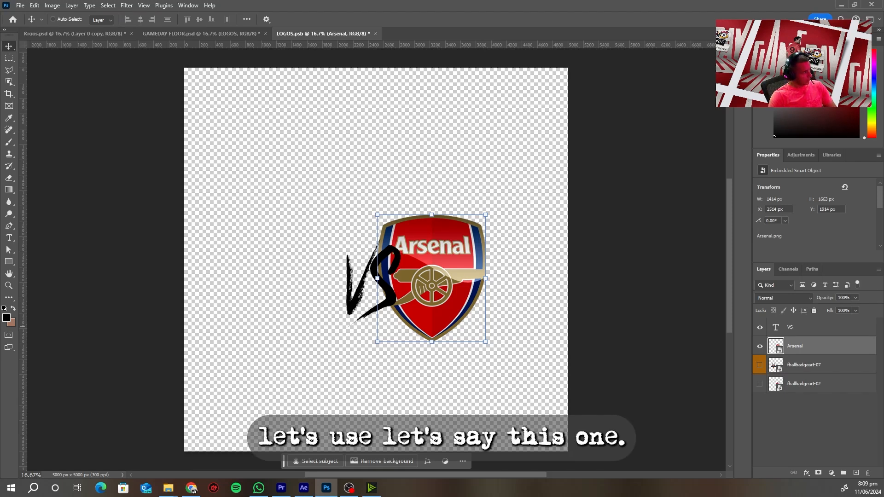
Step: Place the Atalanta logo at 29.66% scale to the left of the Arsenal crest, behind the VS text
left_click_drag(1, 405, 341, 278)
left_click_drag(499, 257, 391, 259)
left_click_drag(367, 260, 367, 260)
left_click_drag(326, 216, 345, 226)
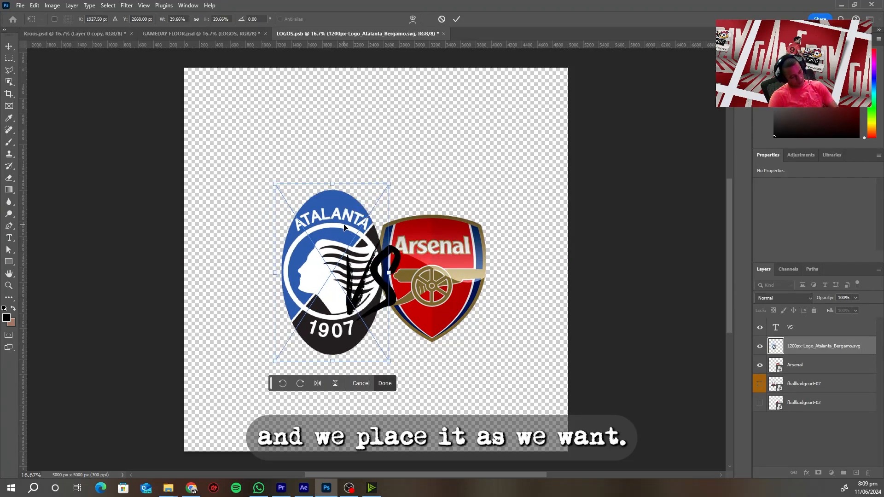
key("Return")
Step: Nudge the VS text to the right so it sits over the gap between the Atalanta and Arsenal logos
left_click(777, 331)
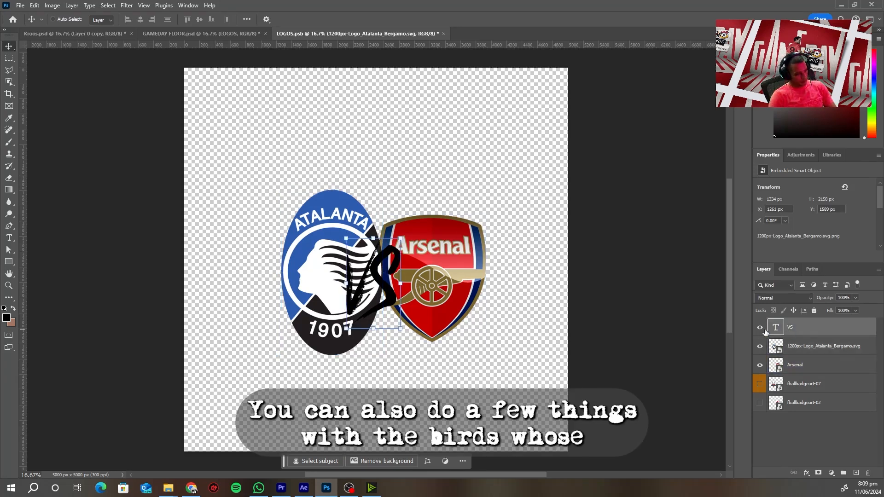
key("shift+Right")
key("shift+Right")
key("shift+Right")
key("shift+Right")
key("shift+Right")
key("shift+Right")
key("shift+Right")
key("shift+Right")
key("shift+Right")
key("shift+Right")
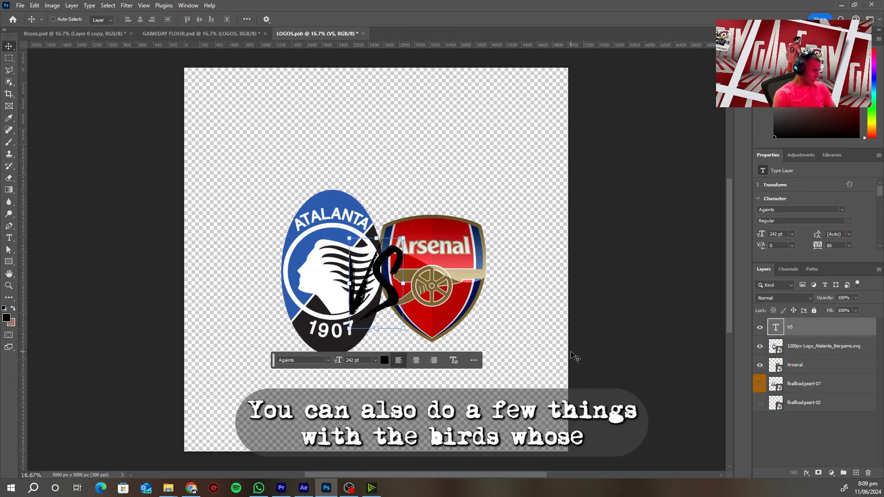
key("shift+Right")
key("shift+Right")
key("shift+Right")
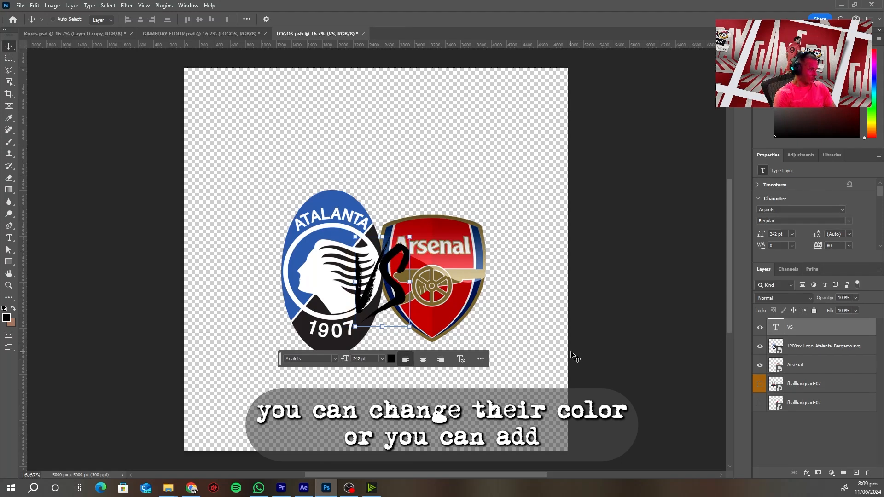
Step: Change the VS text colour to light grey and commit the text edit
double_click(775, 328)
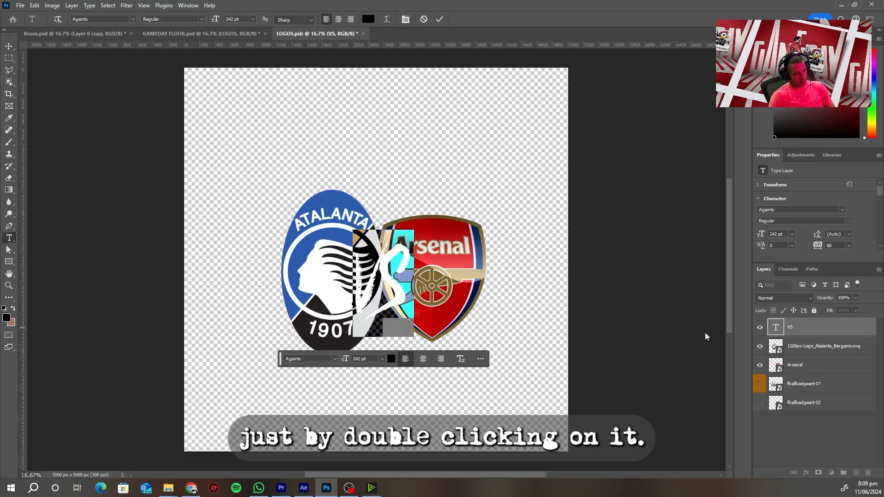
left_click(390, 360)
left_click_drag(401, 258, 322, 208)
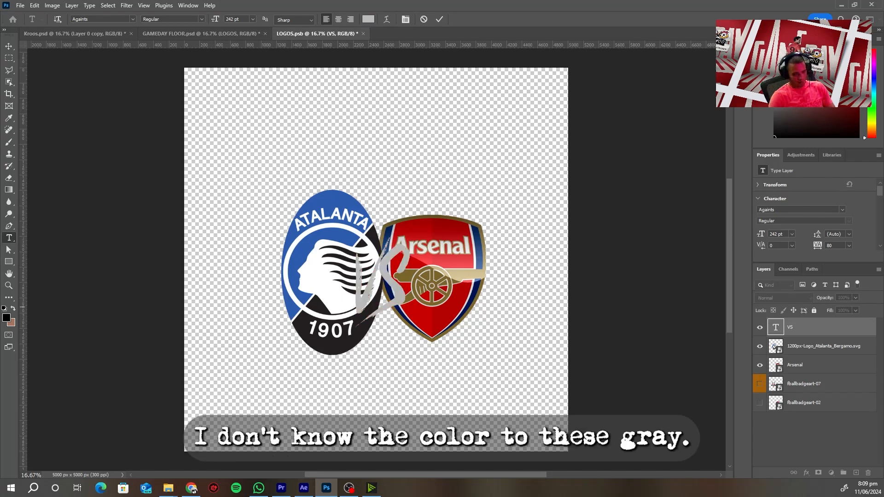
key("Return")
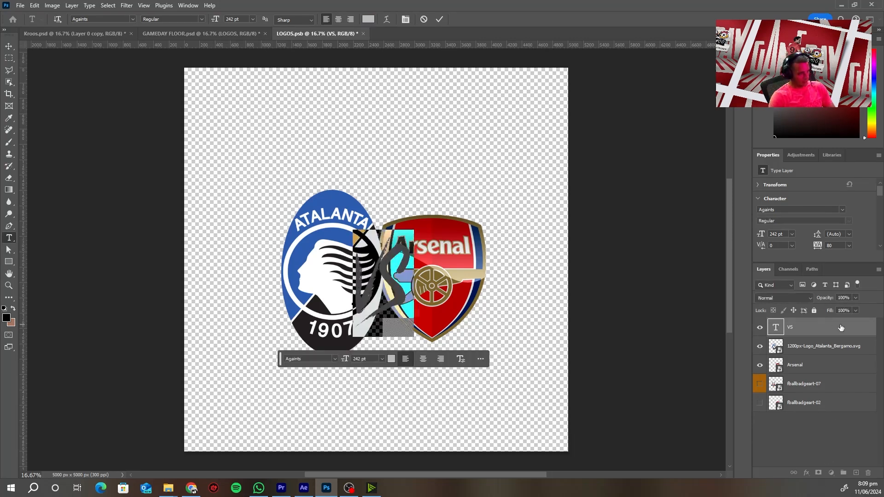
left_click(841, 328)
key("v")
Step: Add a Drop Shadow effect to the VS text layer and reposition the shadow on the canvas
right_click(840, 327)
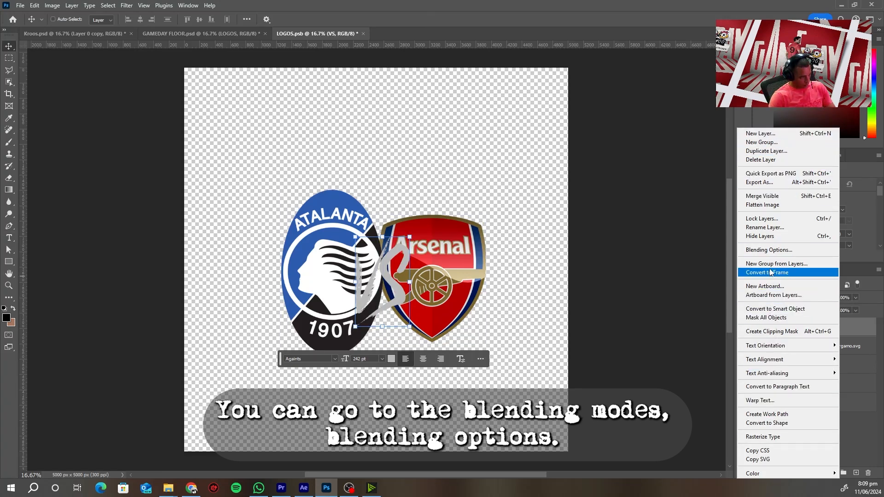
left_click(770, 253)
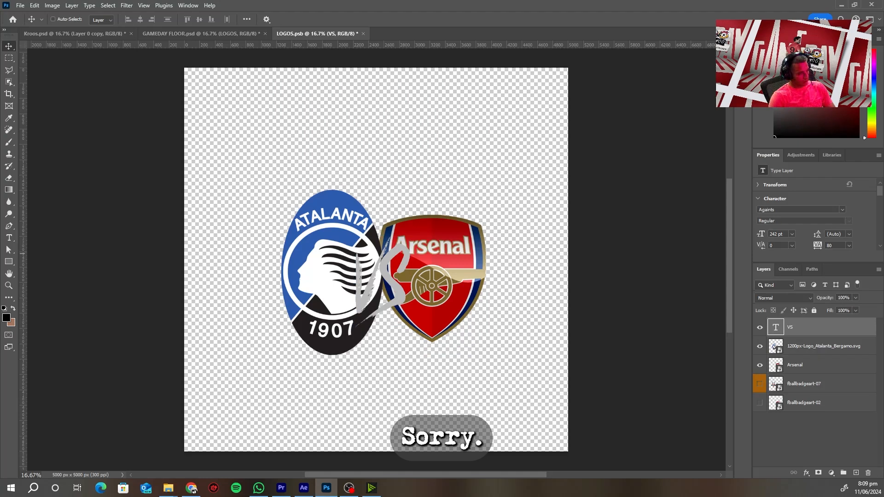
left_click(663, 322)
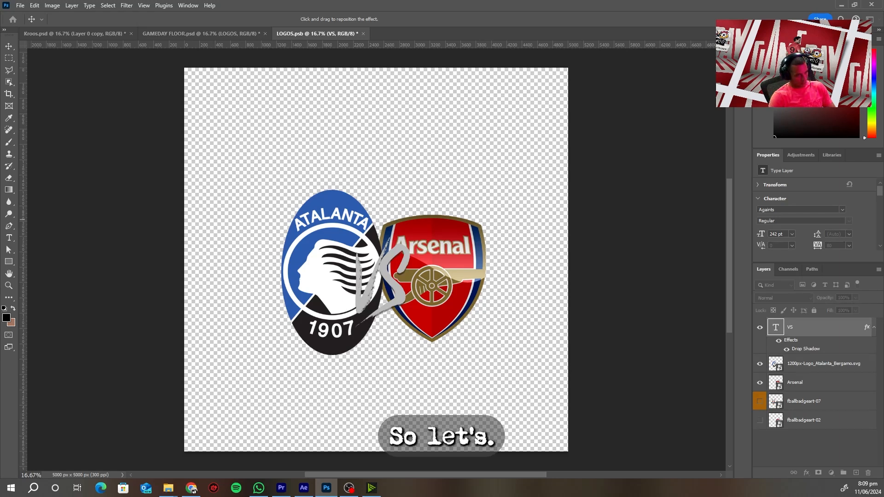
mouse_move(773, 238)
left_mouse_down()
mouse_move(783, 237)
mouse_move(778, 212)
mouse_move(785, 215)
left_mouse_up()
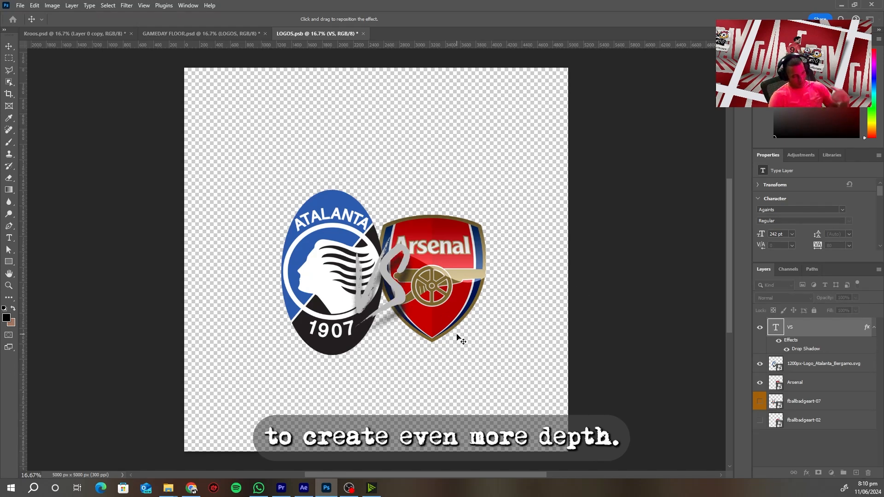
key("Return")
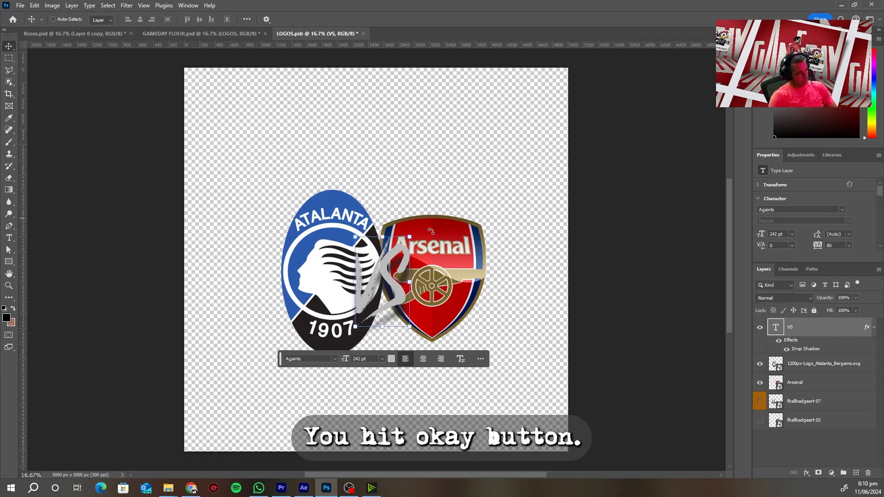
Step: Save and close the LOGOS smart object contents, and open the INFO 1 smart object for editing
left_click(19, 6)
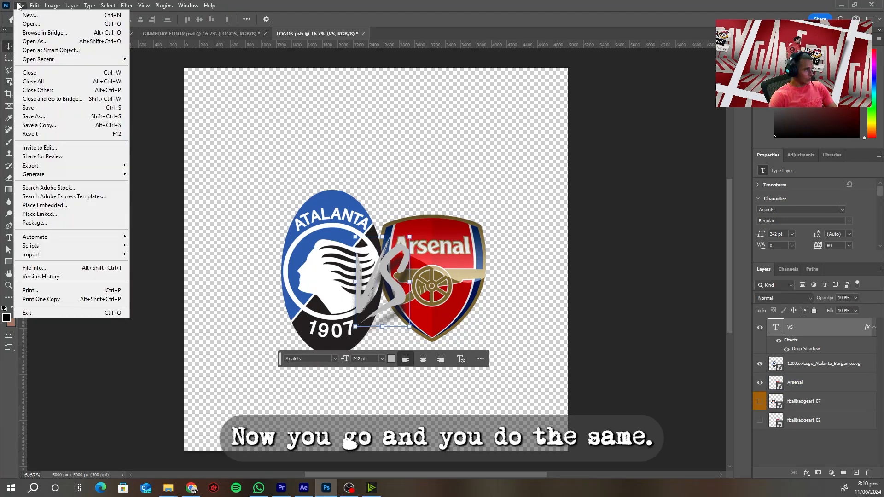
left_click(46, 108)
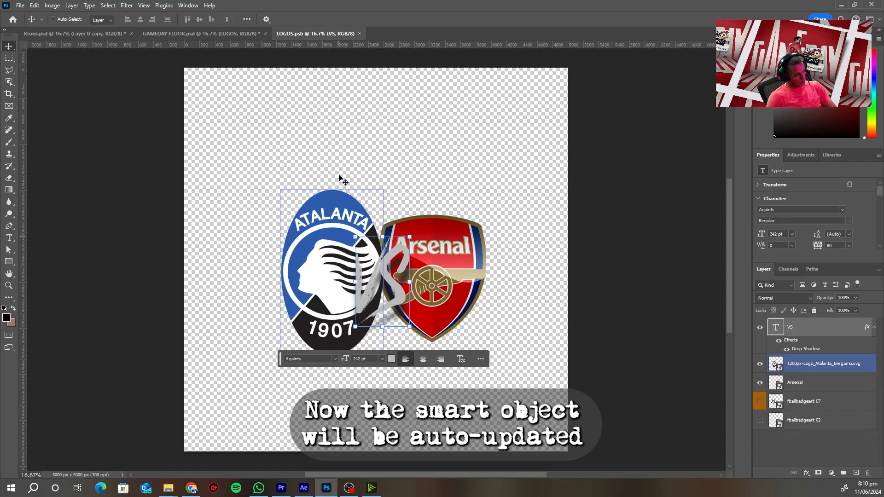
left_click(359, 34)
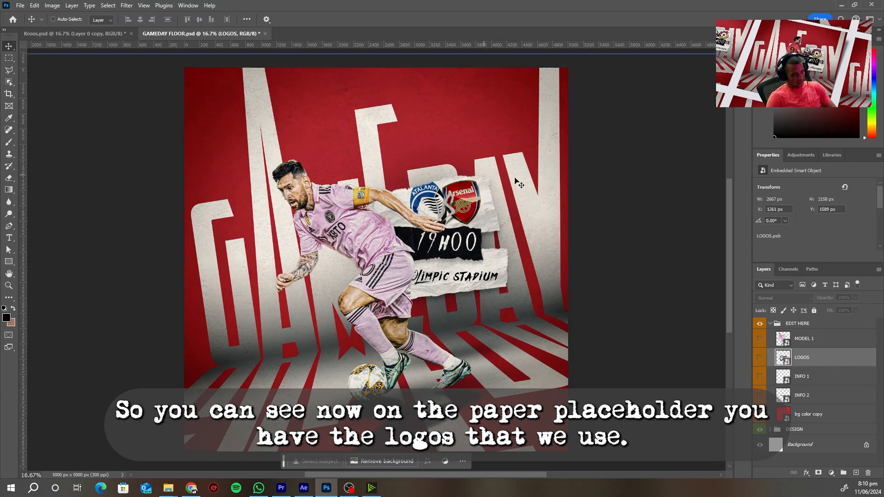
left_click(784, 378)
double_click(785, 378)
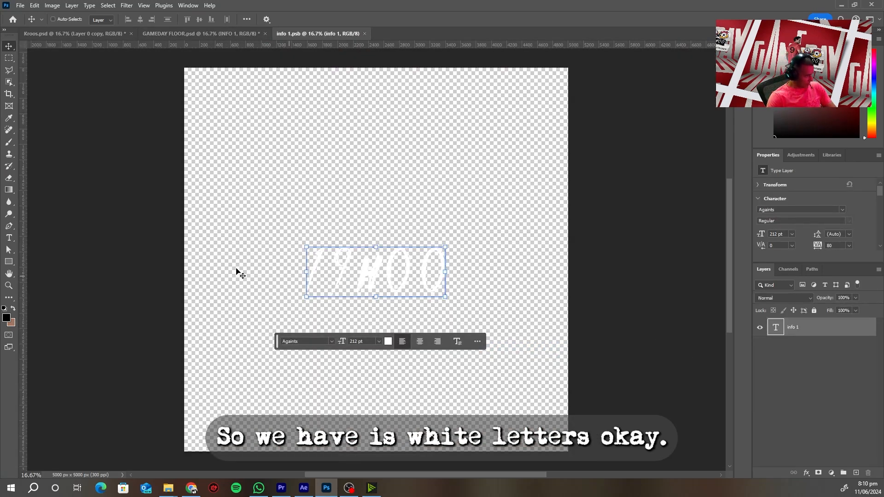
left_click(9, 238)
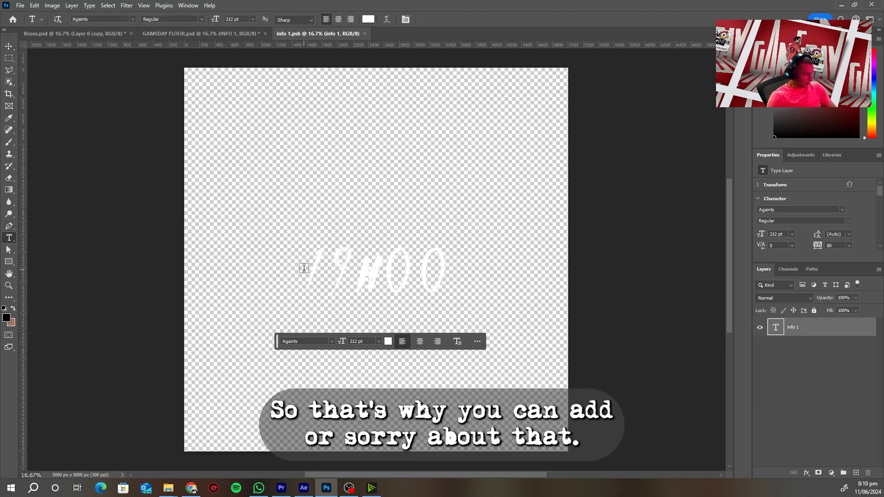
left_click(304, 268)
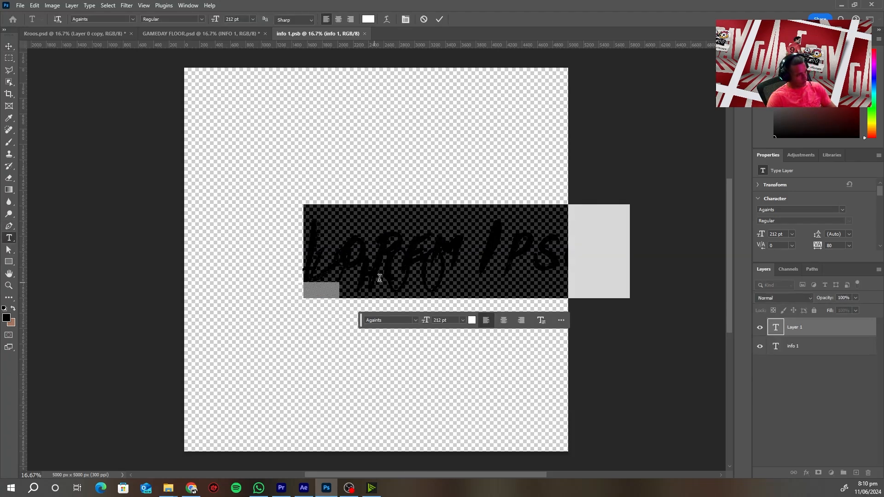
left_click(826, 385)
left_click(825, 330)
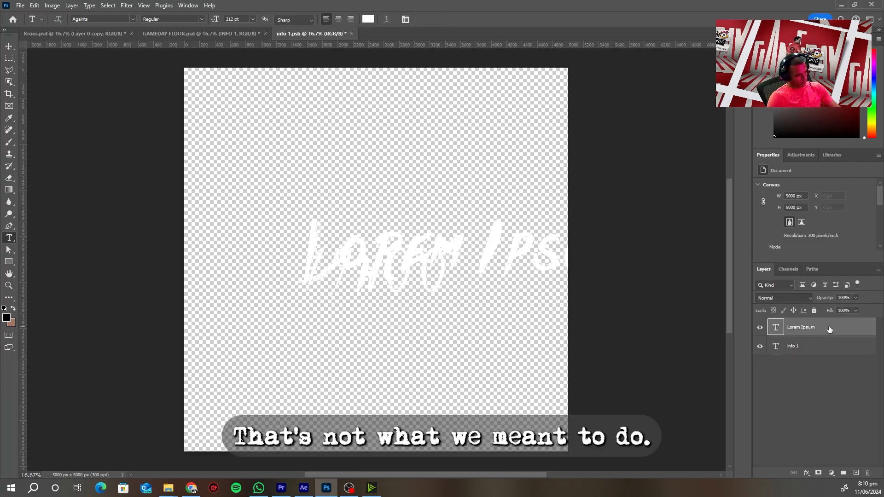
left_click_drag(831, 330, 866, 464)
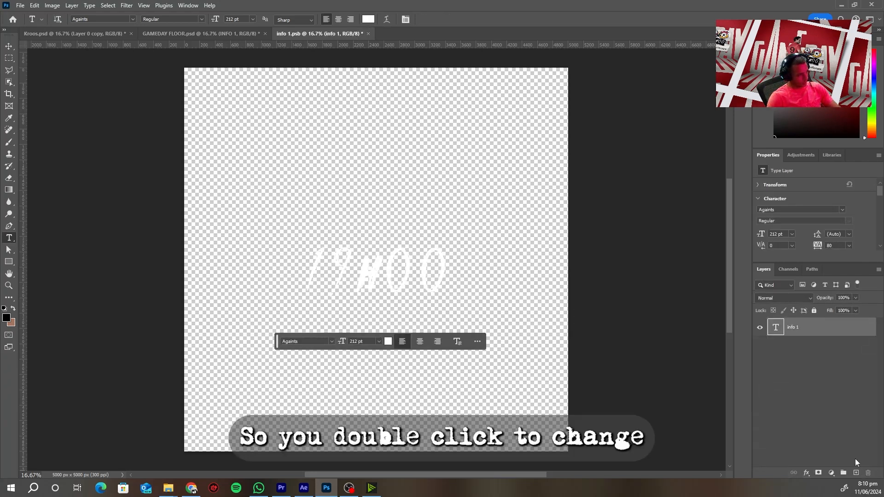
Step: Change the hour in the info 1 text from 19 to 21 so it reads 21H00, and commit the text edit
double_click(775, 328)
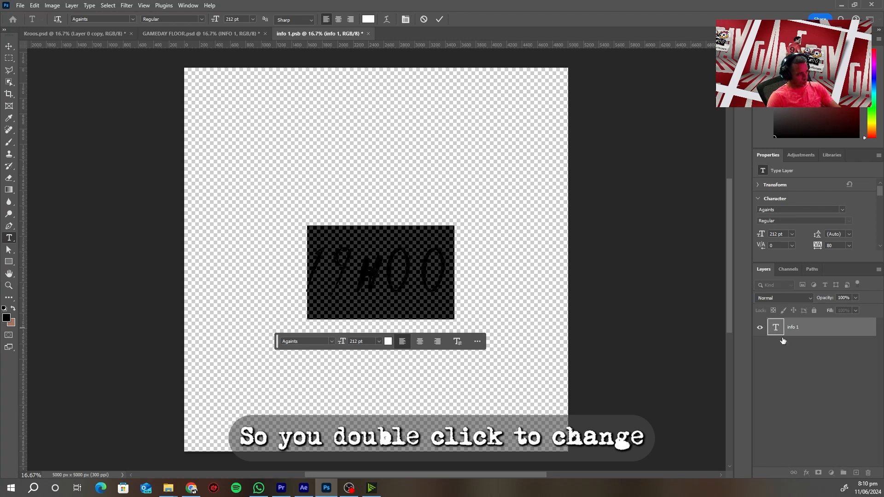
key("Left")
key("Right")
key("Right")
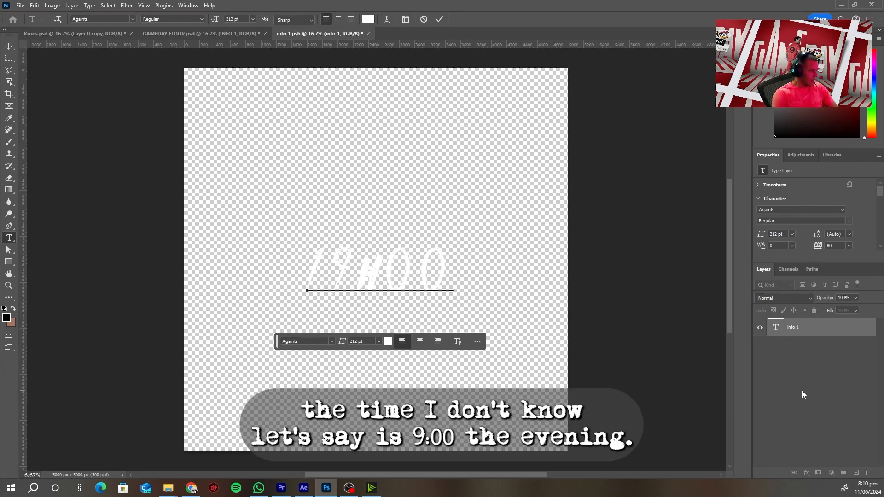
key("BackSpace")
key("BackSpace")
type("21")
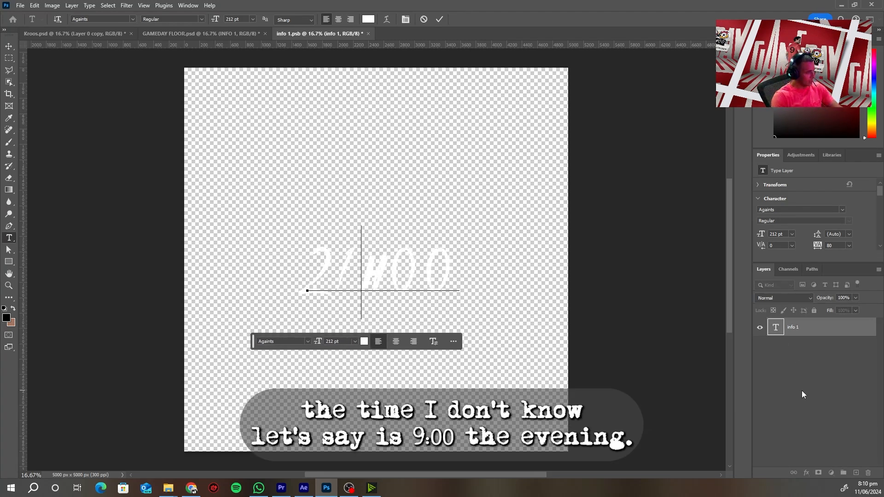
left_click(8, 46)
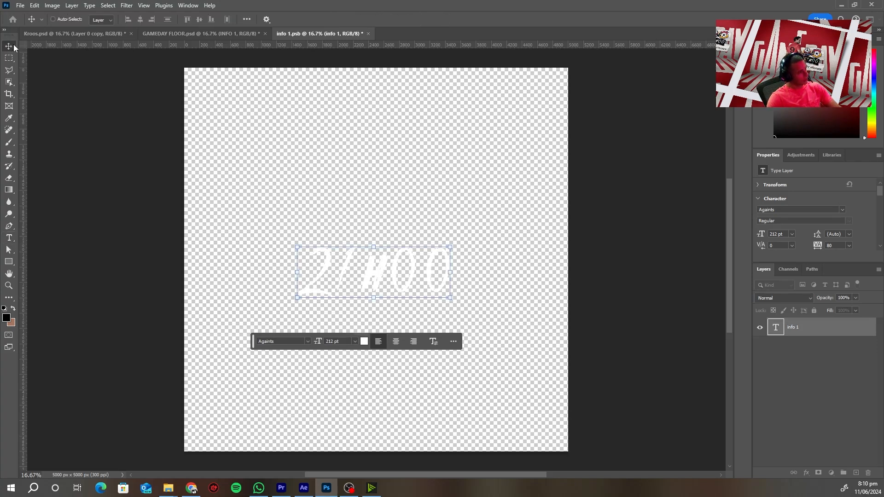
left_click(763, 210)
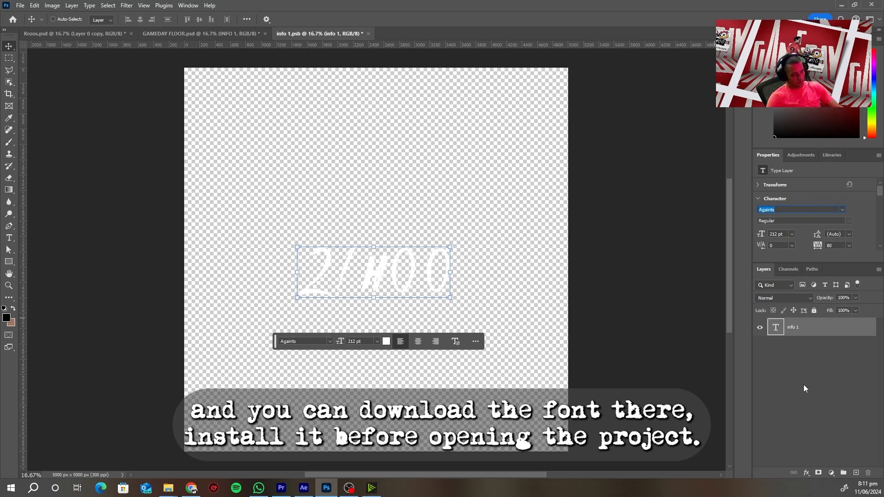
Step: Save the INFO 1 smart object contents and close them to return to the poster
left_click(21, 5)
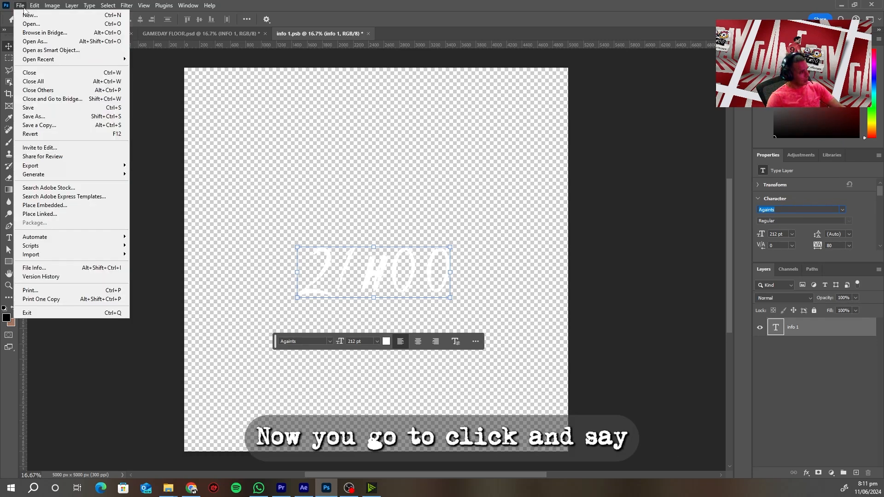
left_click(29, 108)
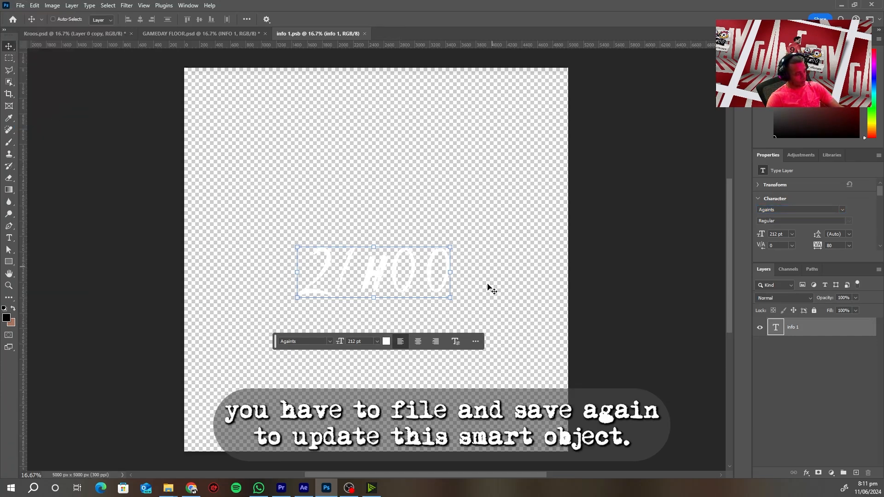
left_click(363, 33)
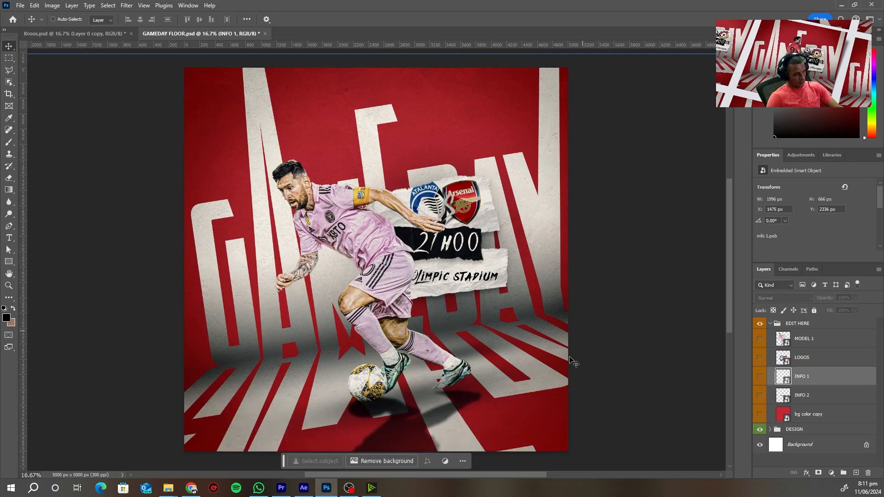
Step: Open the INFO 2 smart object, replace the word Olimpic with Italian in the stadium name, and commit the text
double_click(782, 398)
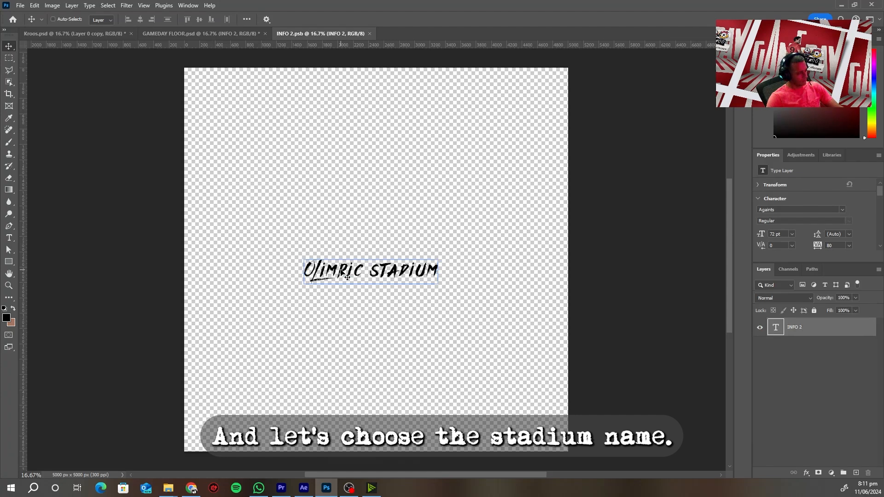
double_click(348, 277)
left_click(367, 267)
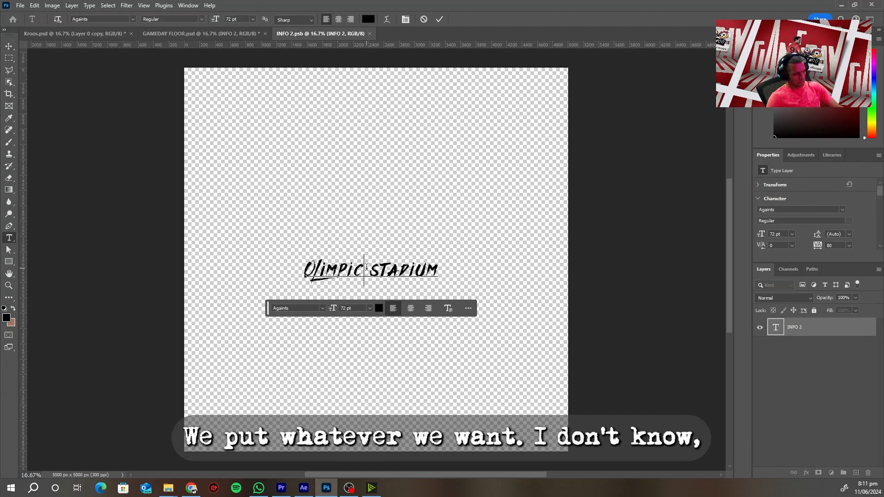
left_click_drag(366, 267, 259, 267)
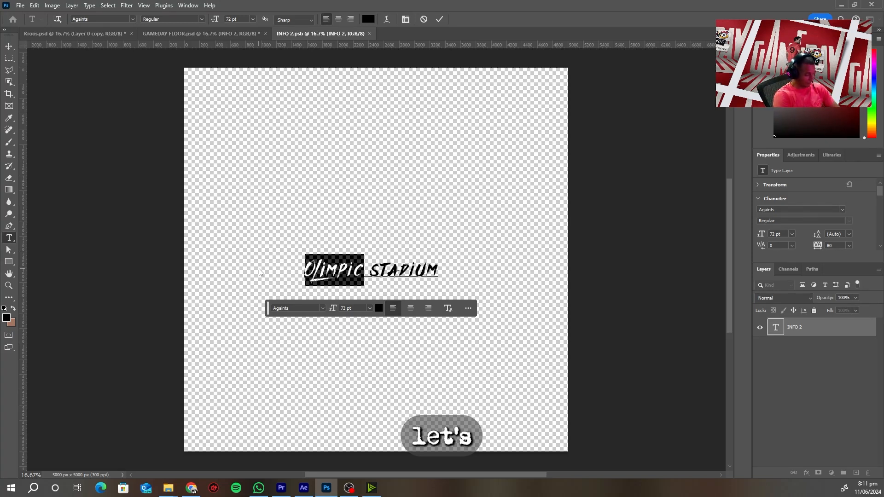
type("Italian")
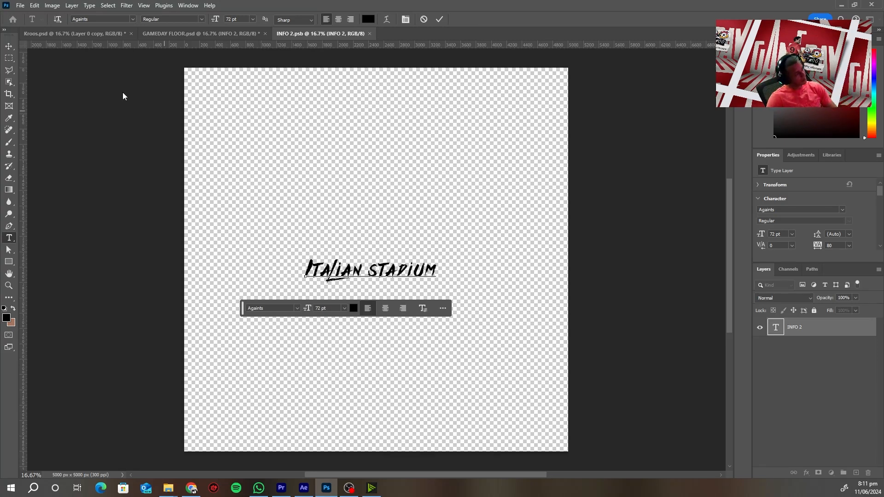
left_click(9, 46)
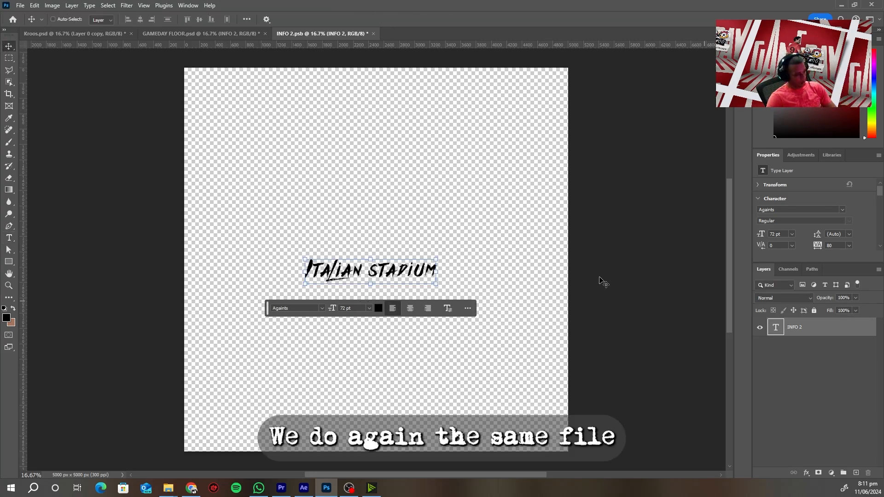
Step: Save the INFO 2 smart object contents and close them to return to the poster
left_click(20, 6)
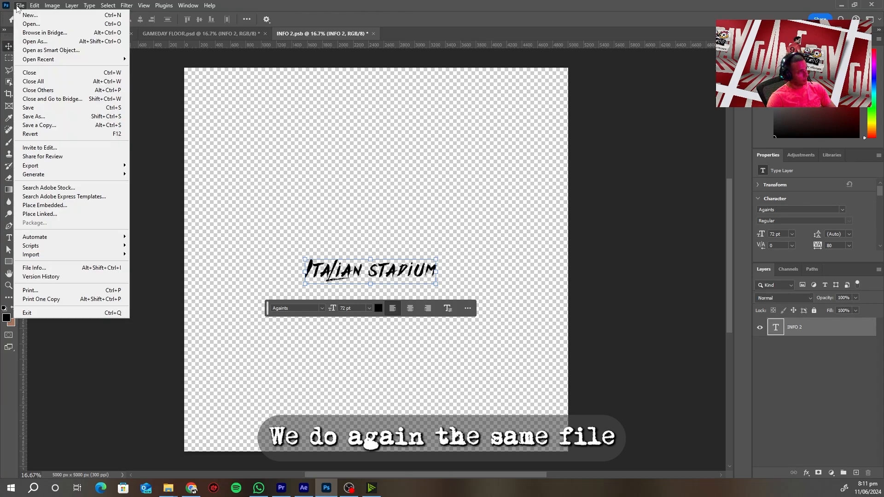
left_click(79, 107)
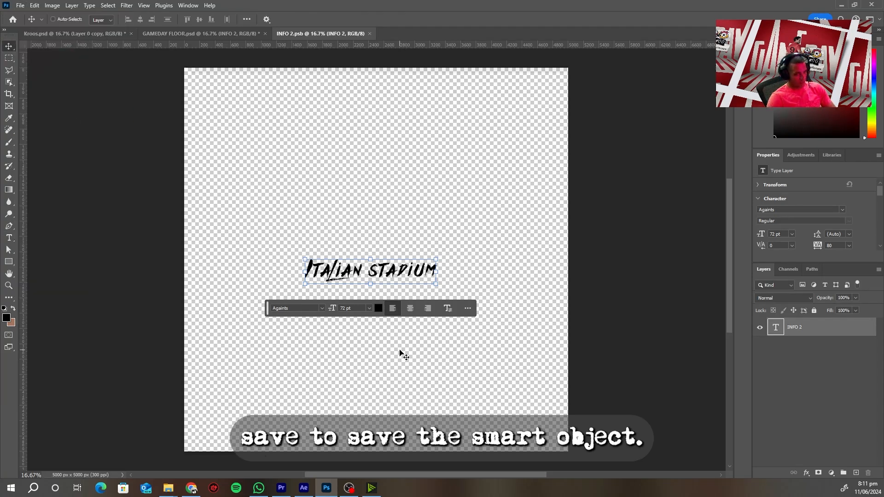
left_click(371, 34)
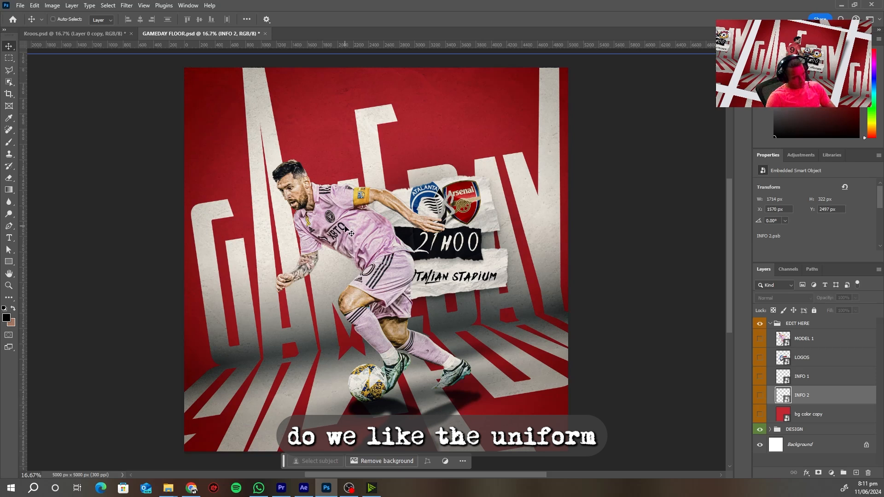
Step: Open the bg color copy smart object and recolour its Color Fill 1 layer to a magenta purple, about #940d76
left_click(784, 421)
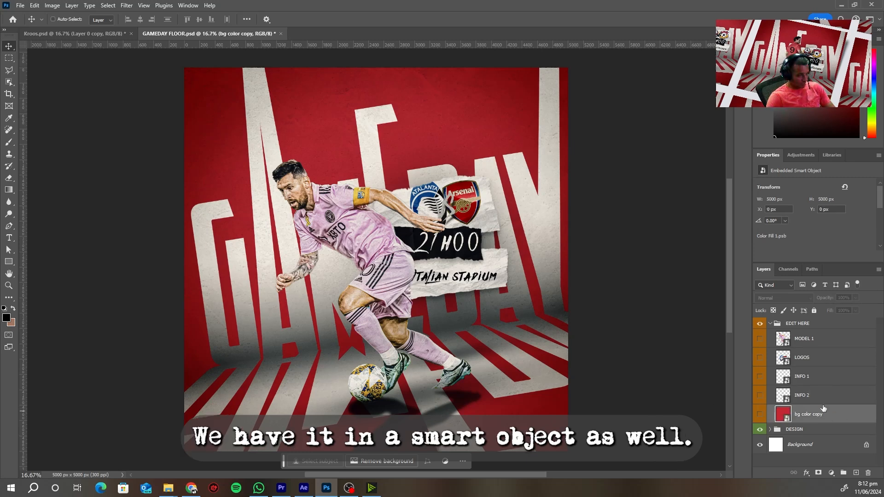
double_click(784, 414)
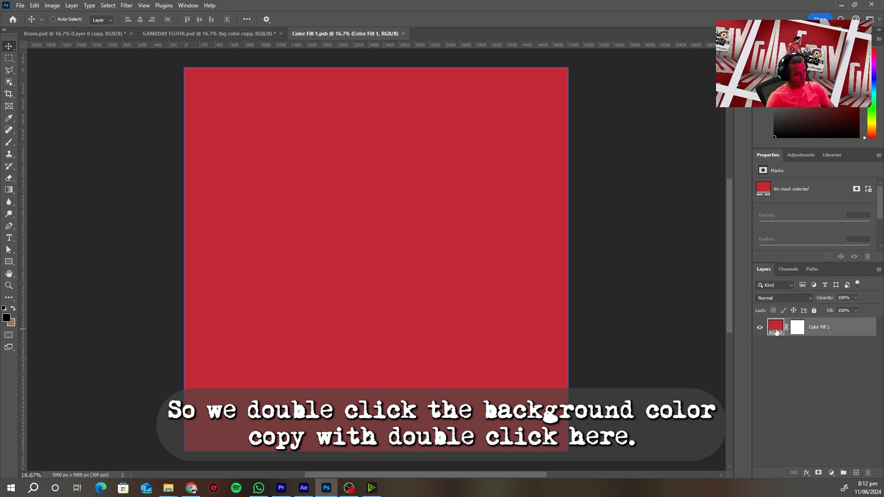
double_click(777, 329)
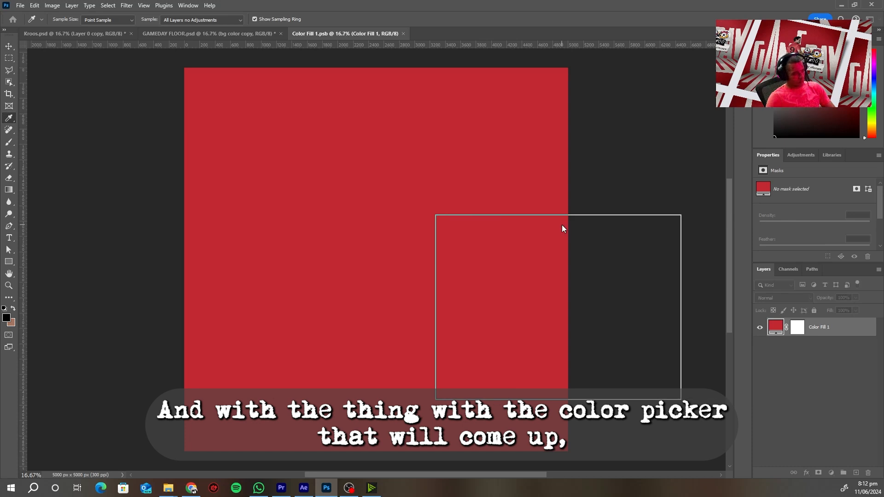
mouse_move(533, 268)
left_mouse_down()
mouse_move(531, 258)
mouse_move(517, 280)
mouse_move(521, 304)
mouse_move(510, 295)
left_mouse_up()
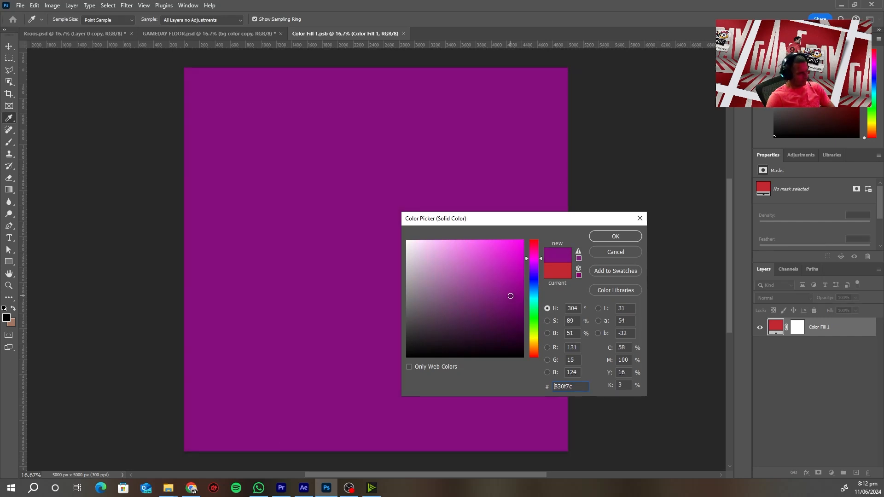
left_click_drag(533, 258, 531, 255)
left_click_drag(520, 291, 514, 288)
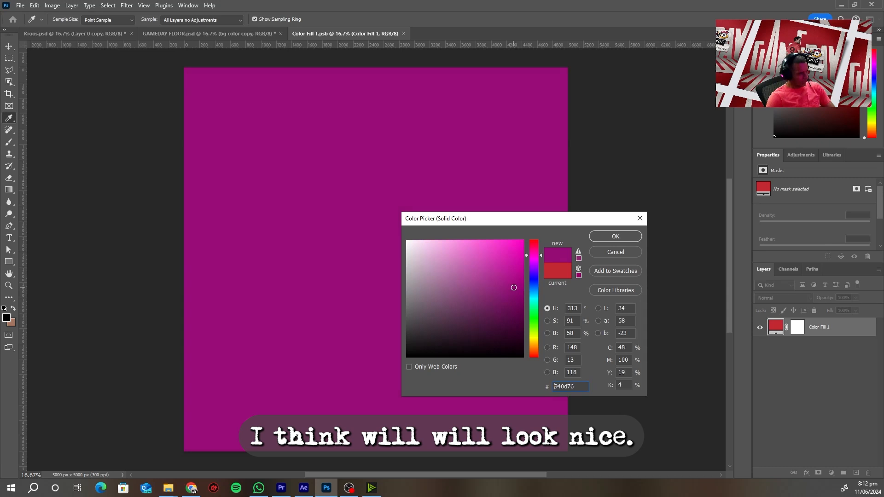
left_click(618, 235)
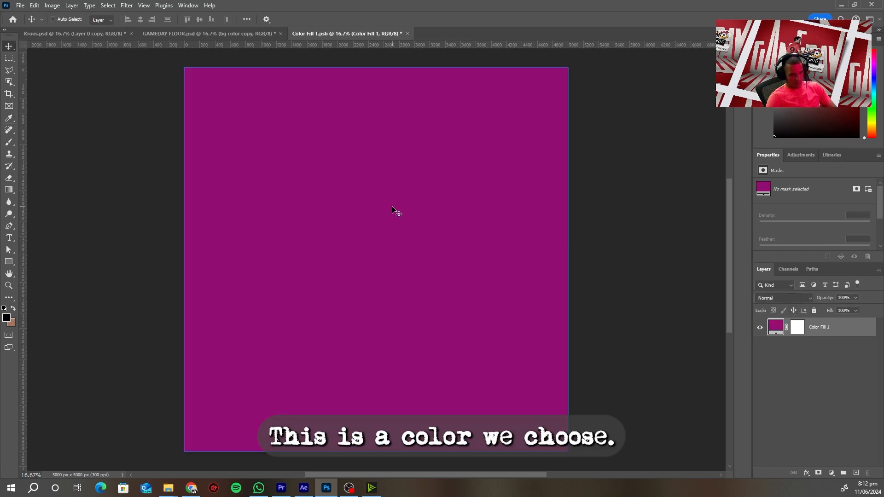
Step: Save the background colour smart object contents and close them to update the poster
left_click(20, 6)
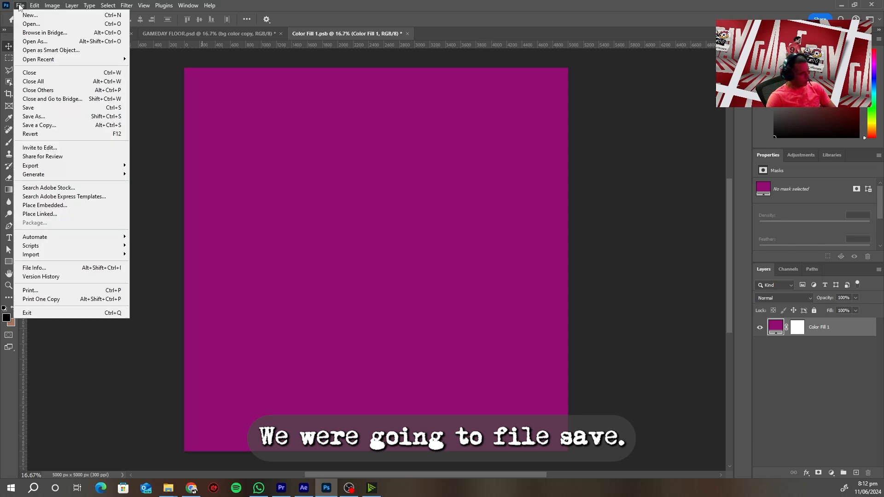
left_click(50, 108)
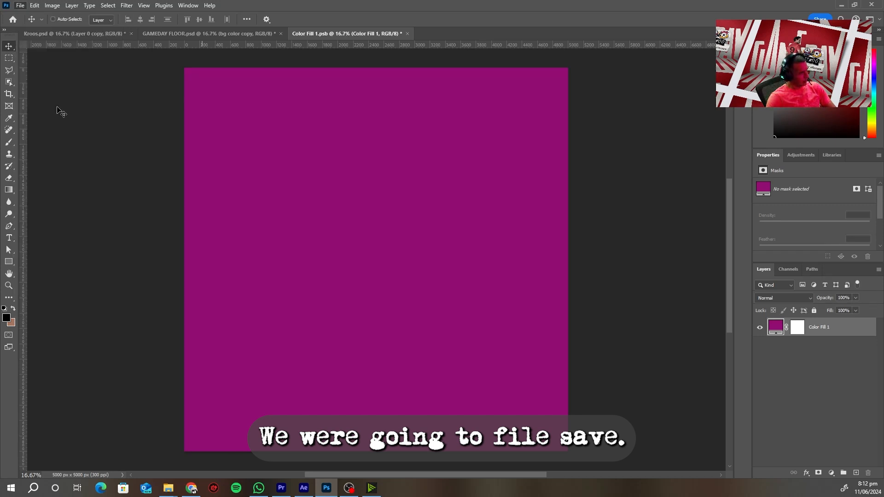
left_click(401, 35)
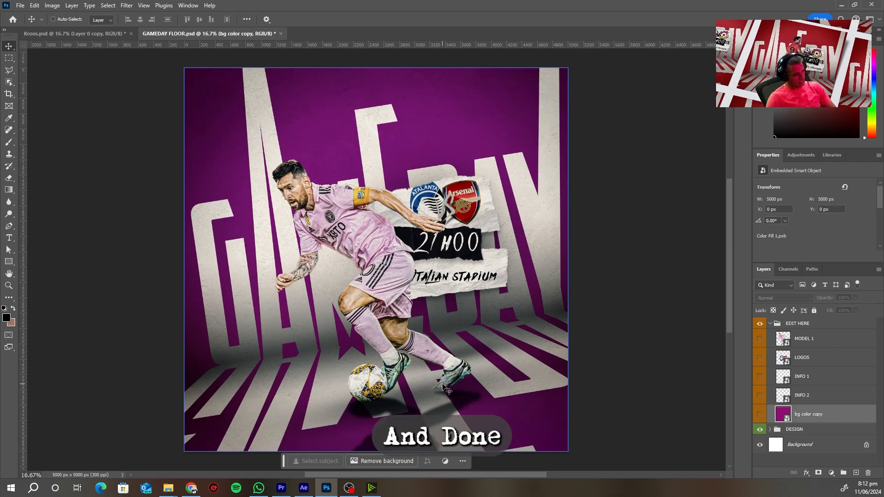
Step: Collapse the EDIT HERE layer group and expand the DESIGN group
left_click(771, 324)
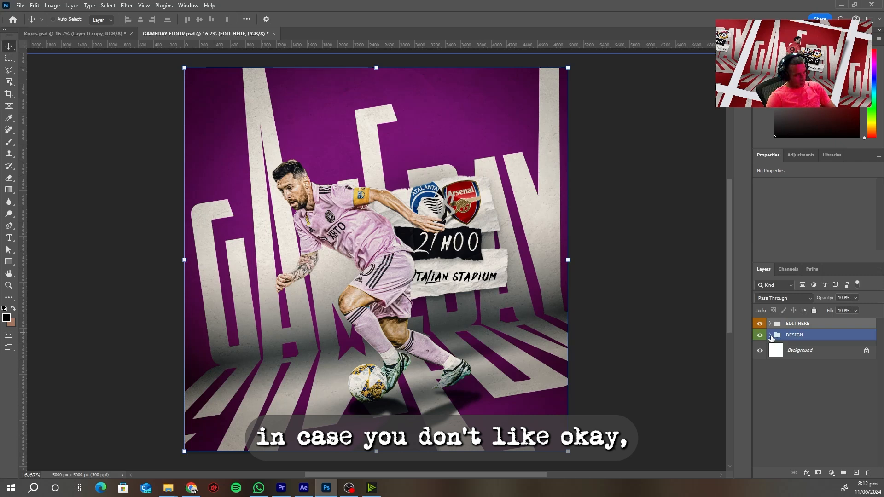
left_click(776, 338)
left_click(770, 336)
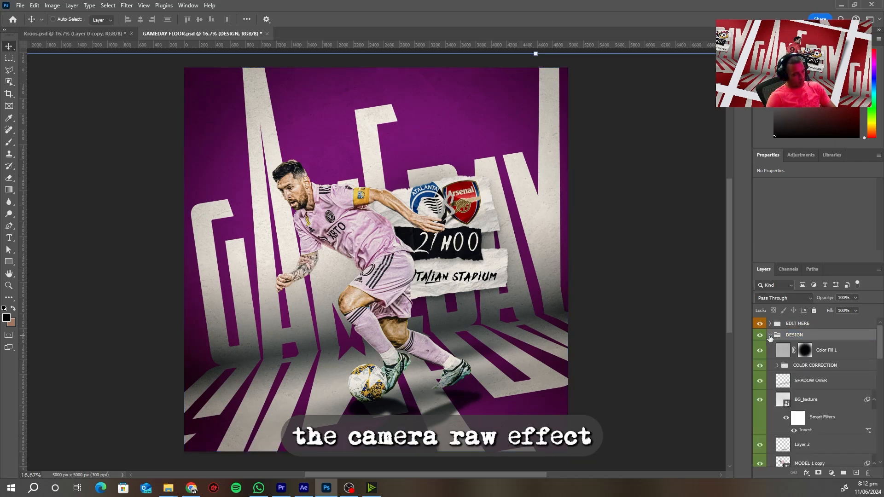
Step: Select the MODEL 1 copy layer in the DESIGN group and compare the player with its Camera Raw Filter off and on
left_click(846, 390)
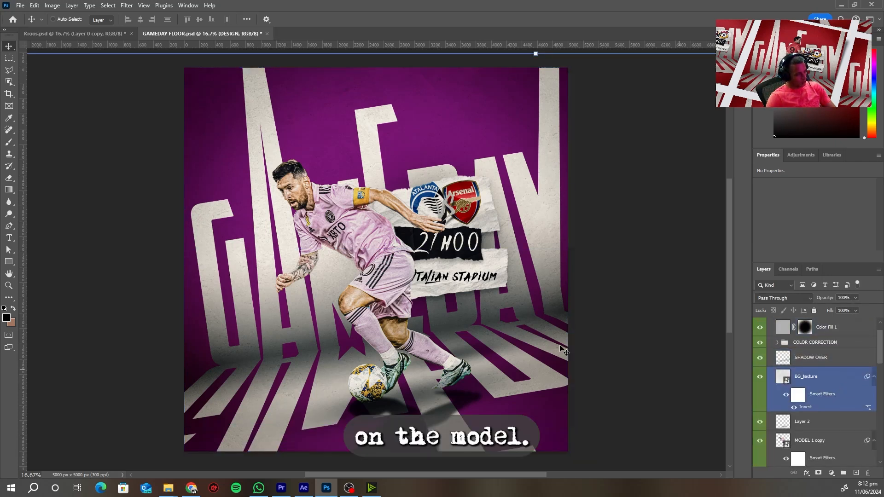
left_click(838, 451)
scroll(838, 426, "down", 2)
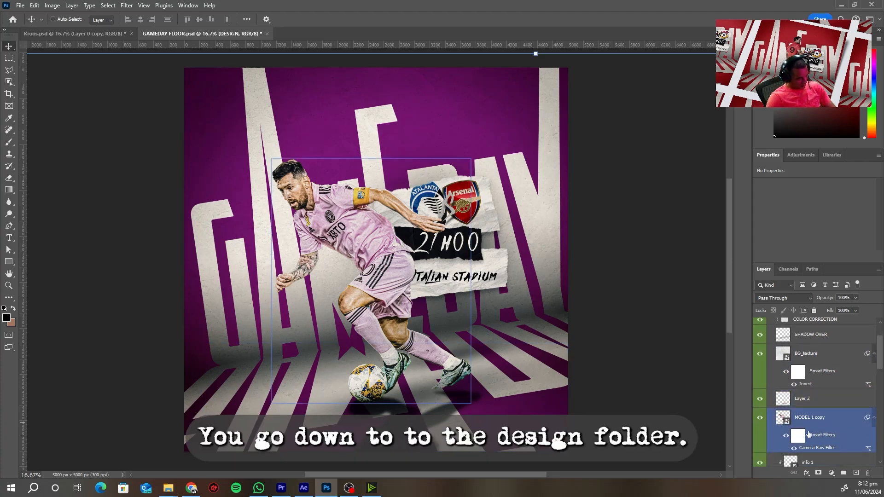
scroll(820, 421, "up", 3)
left_click(815, 365)
left_click(810, 338)
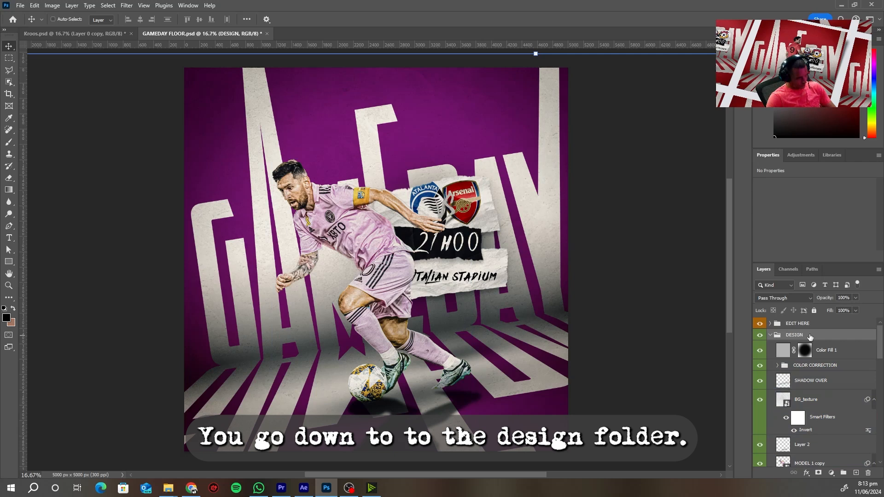
left_click(791, 384)
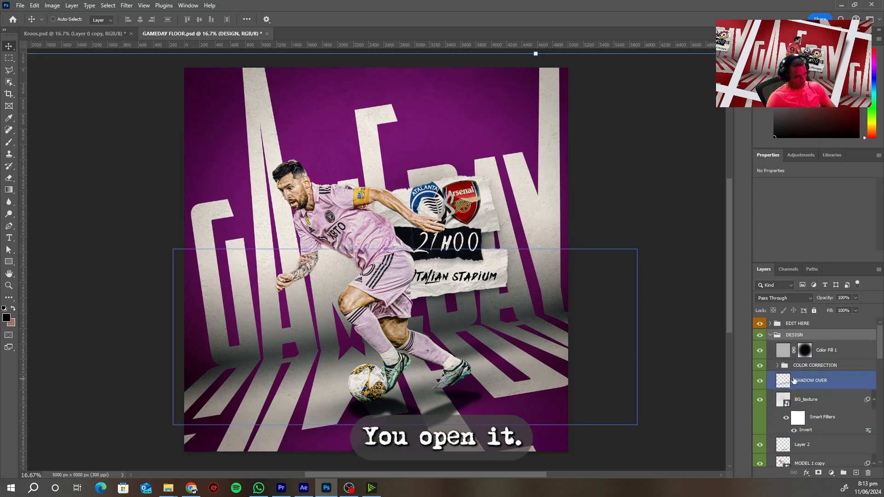
scroll(795, 381, "down", 3)
left_click(796, 397)
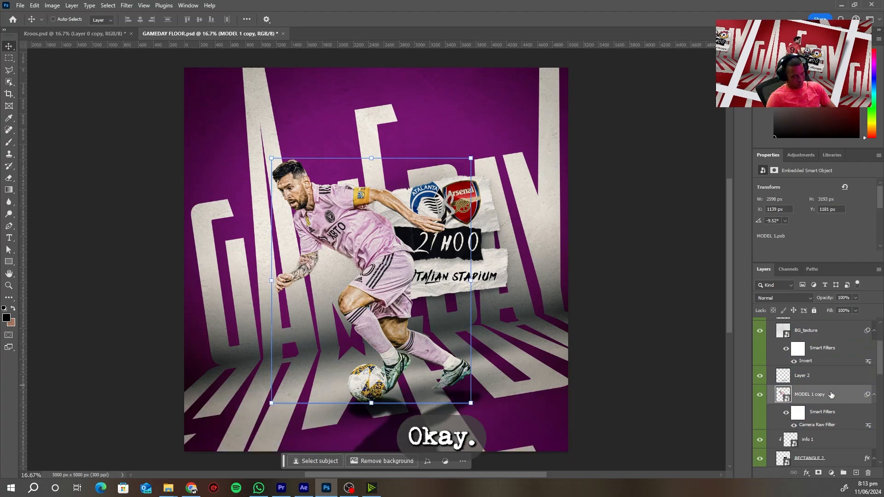
left_click(795, 426)
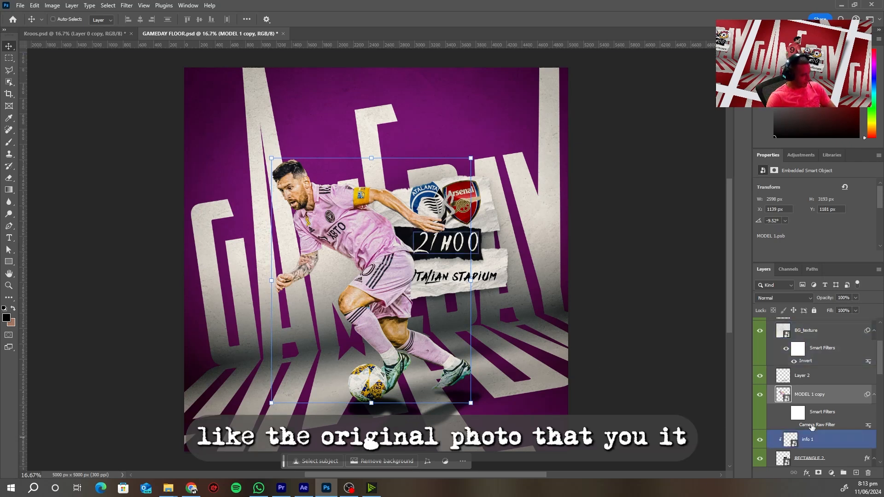
left_click(795, 425)
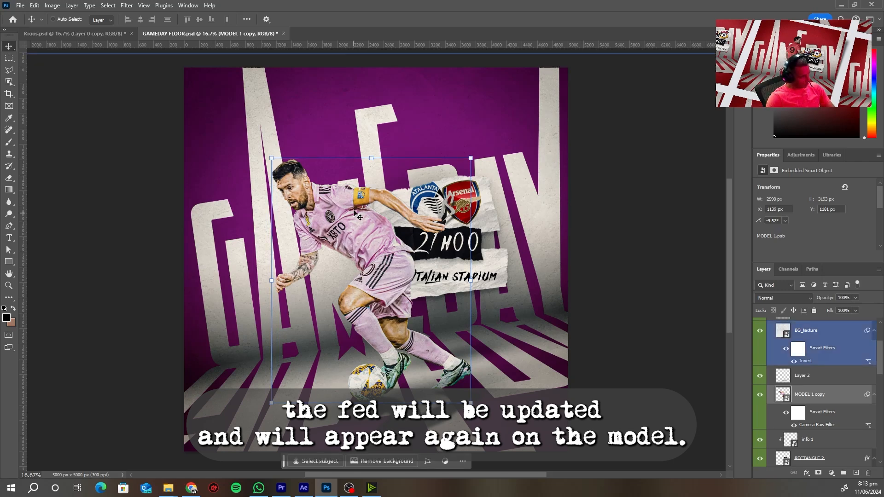
Step: Expand the COLOR CORRECTION group inside DESIGN to reach its Curves and Color Lookup adjustment layers
scroll(814, 361, "up", 2)
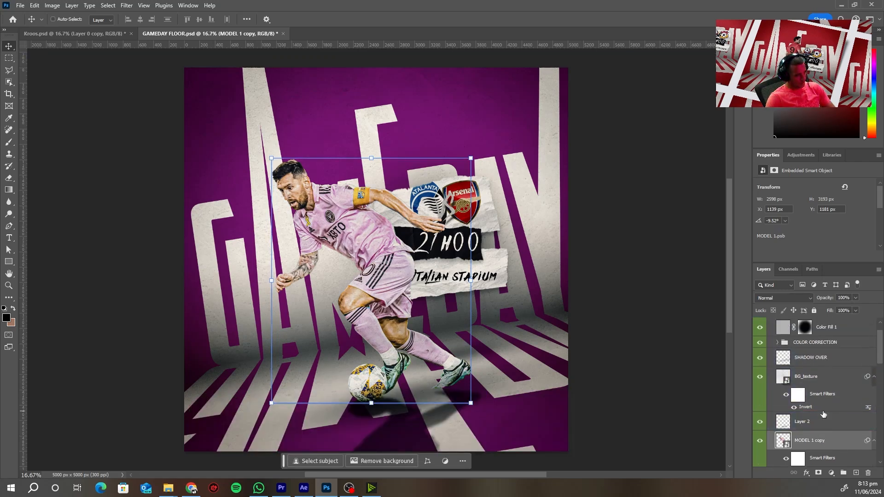
left_click(813, 343)
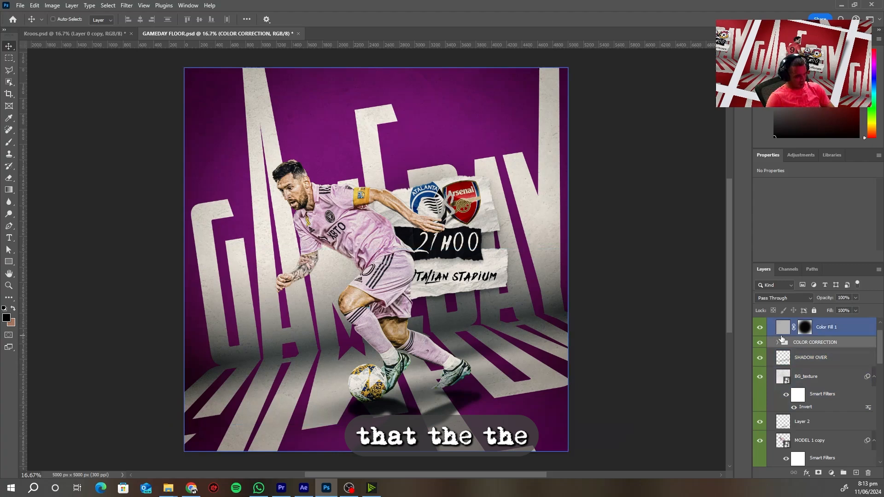
left_click(777, 343)
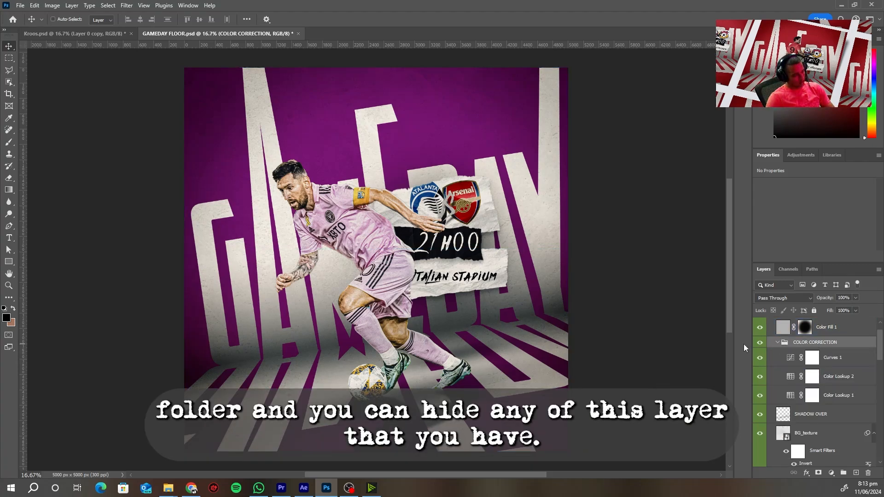
left_click(831, 362)
left_click(832, 374)
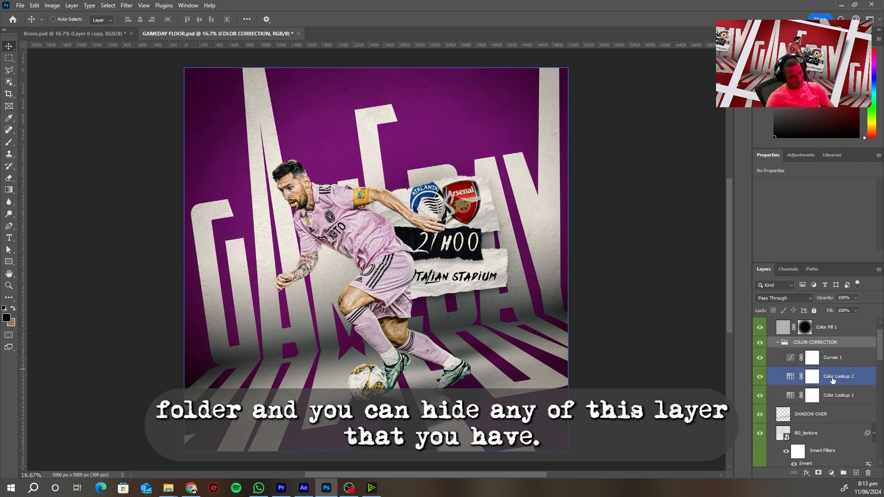
left_click(833, 398)
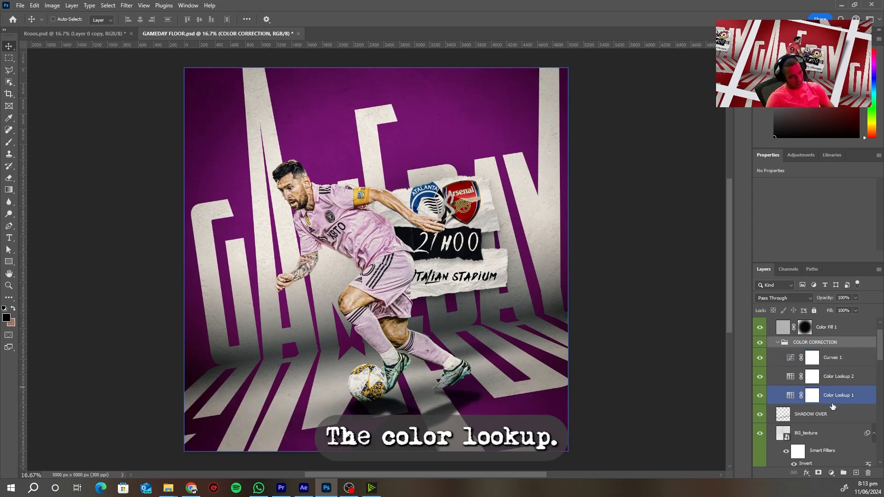
Step: Compare the poster with the Color Lookup 1, Color Lookup 2 and Curves 1 adjustments switched off and on, leaving all three visible
left_click(760, 396)
left_click(761, 398)
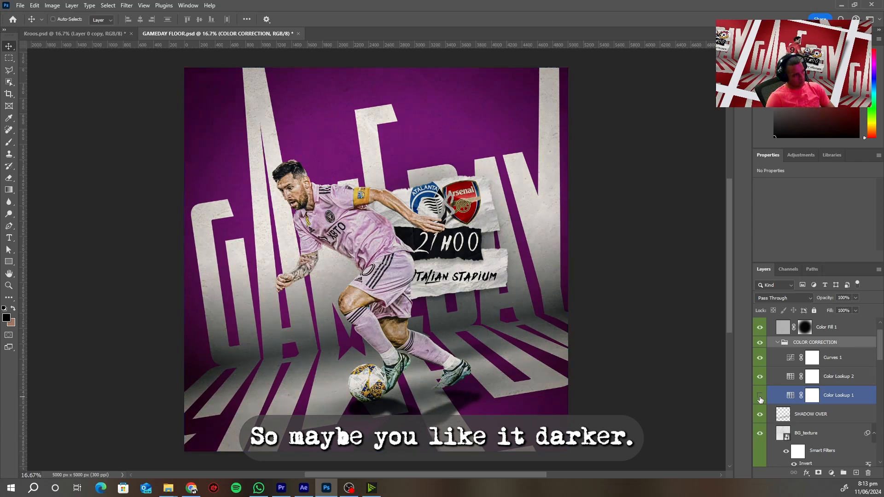
left_click(781, 381)
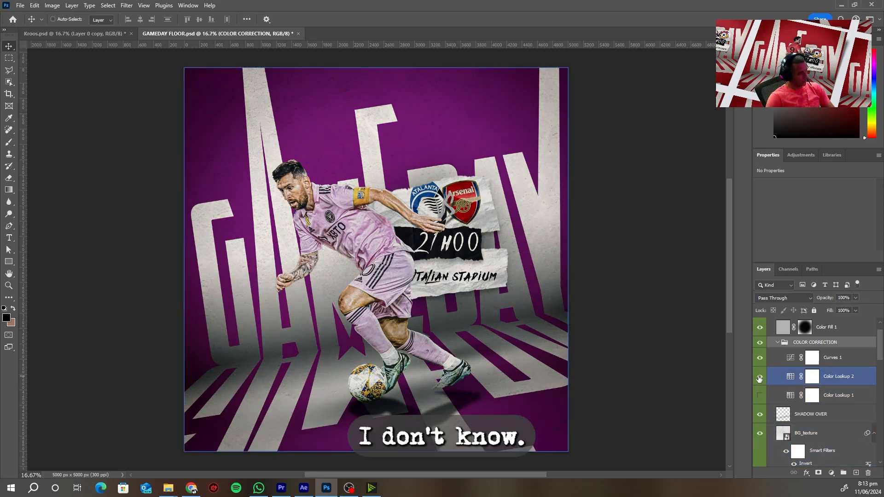
left_click(760, 379)
left_click(796, 361)
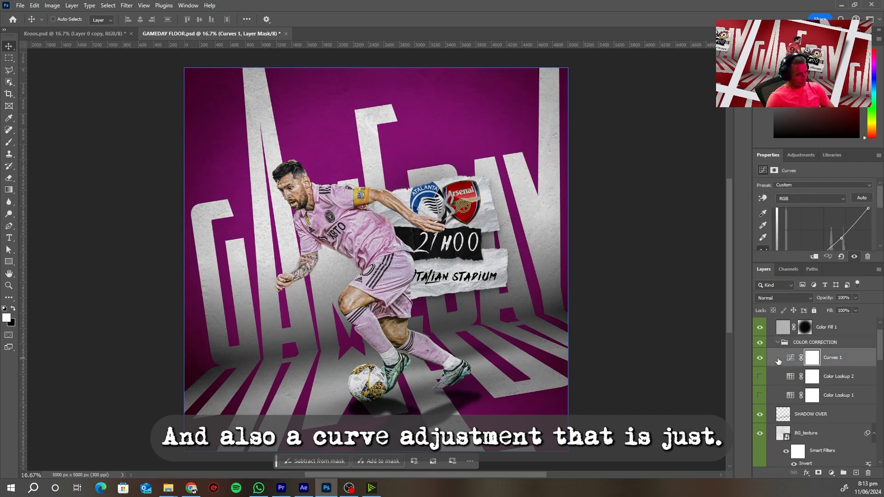
scroll(849, 223, "down", 3)
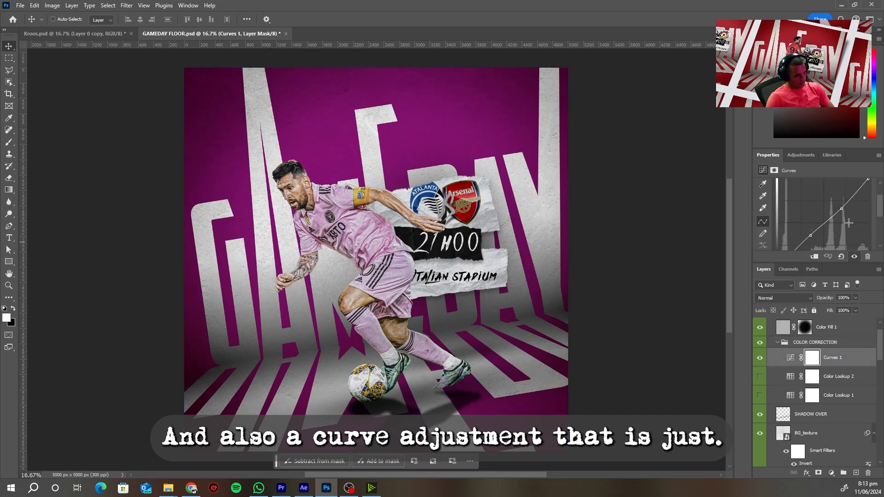
scroll(849, 223, "down", 1)
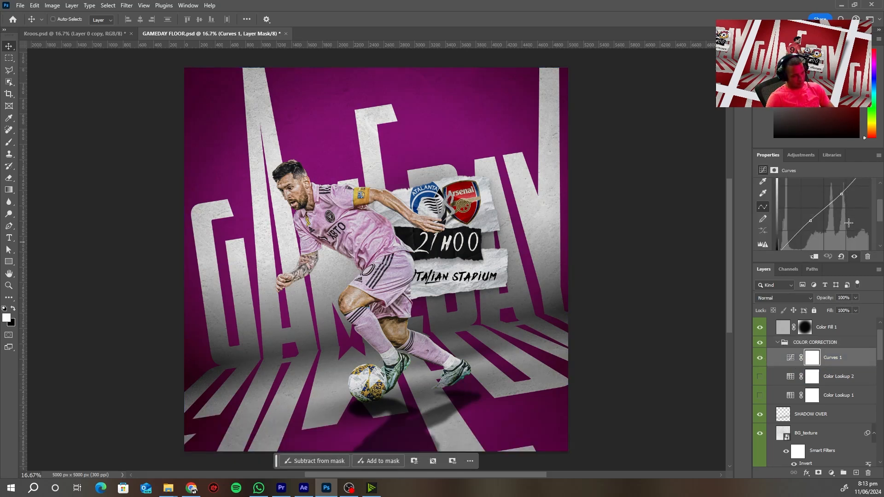
left_click(761, 359)
left_click(761, 358)
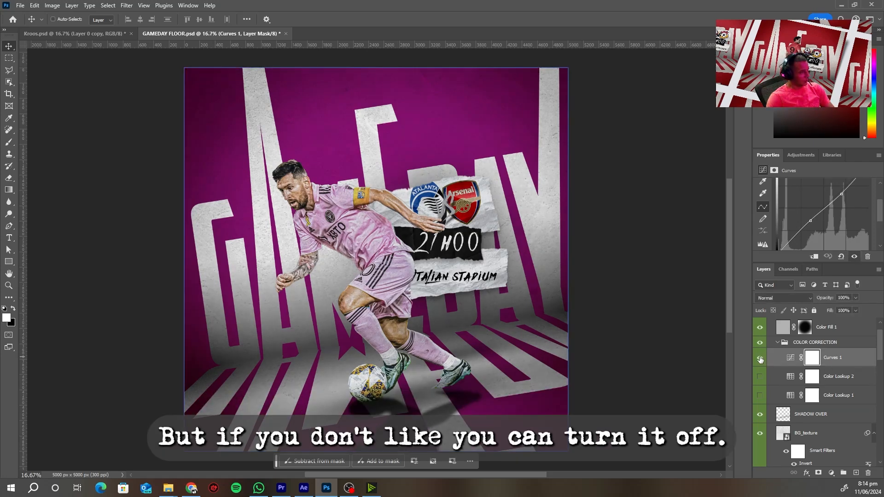
left_click(760, 377)
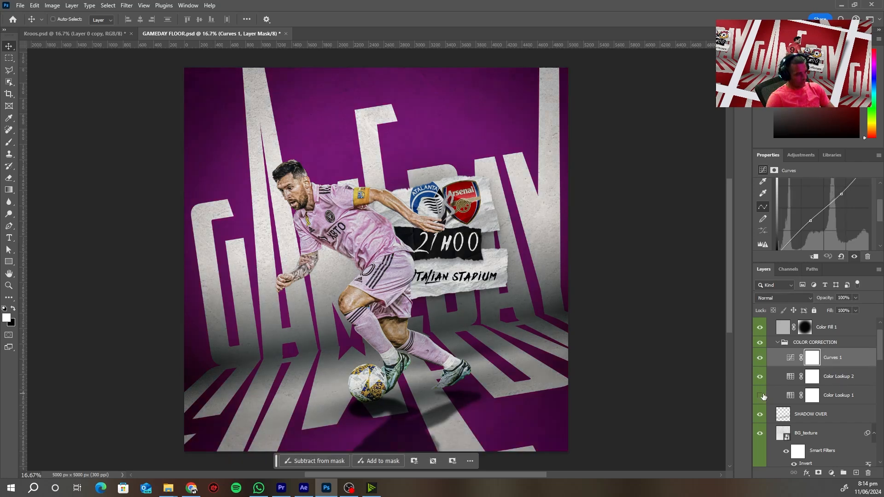
left_click(760, 397)
Step: Try the EdgyAmber.3DL and FuturisticBleak.3DL tables on the Color Lookup 1 adjustment layer
left_click(790, 399)
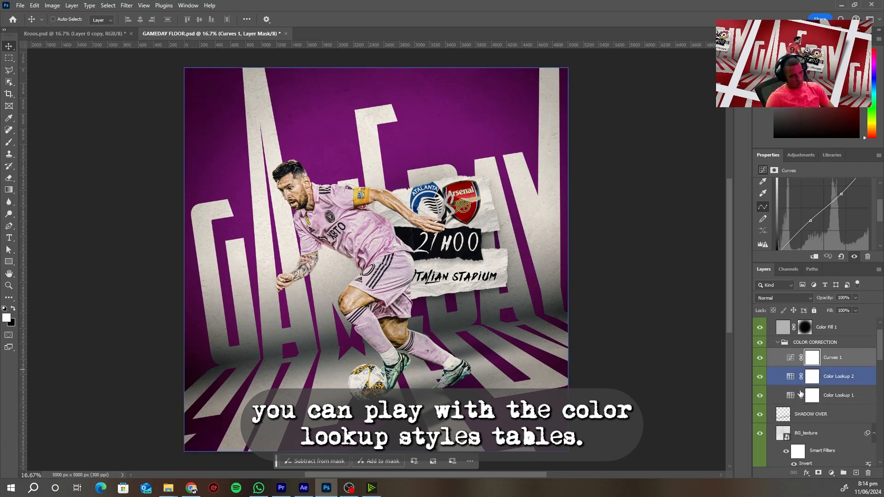
double_click(791, 397)
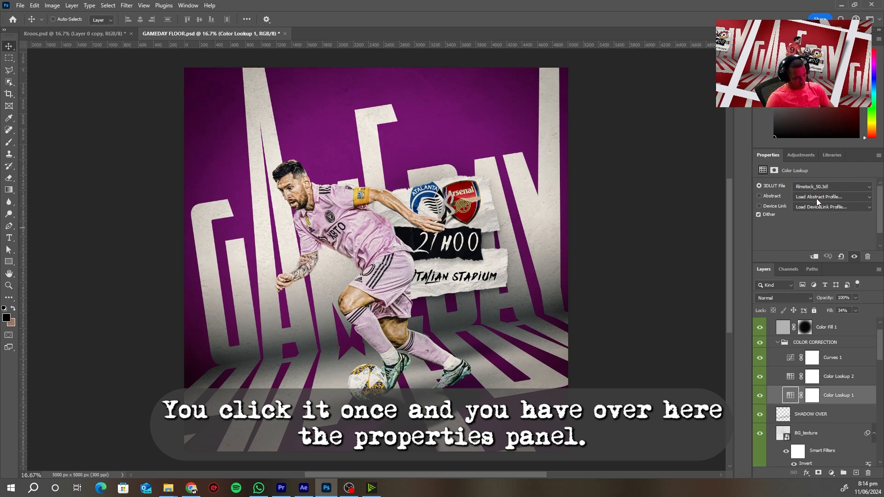
left_click(814, 187)
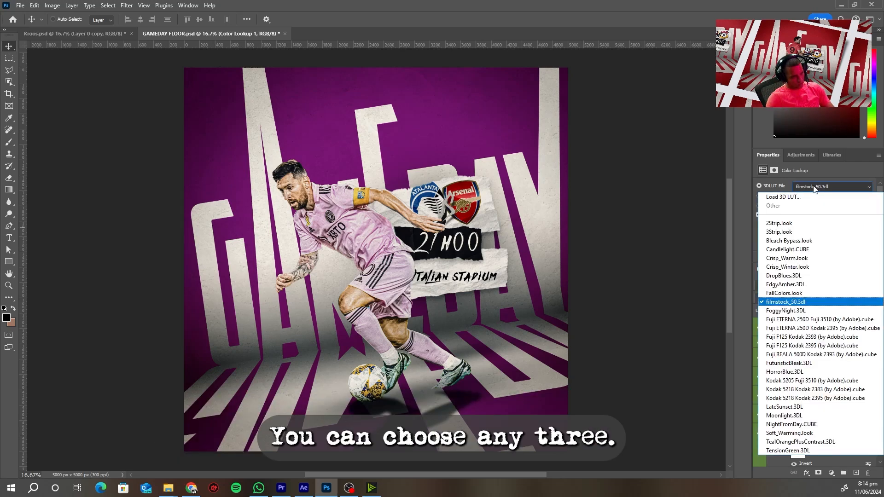
left_click(807, 285)
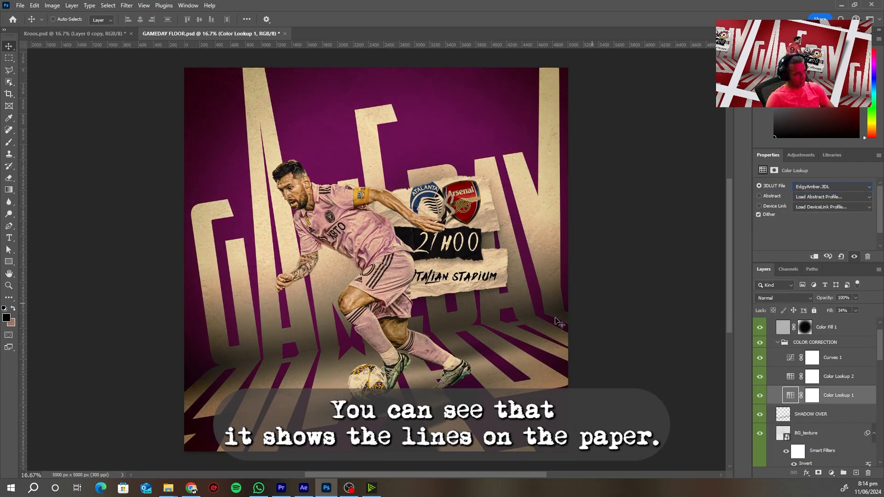
left_click(811, 433)
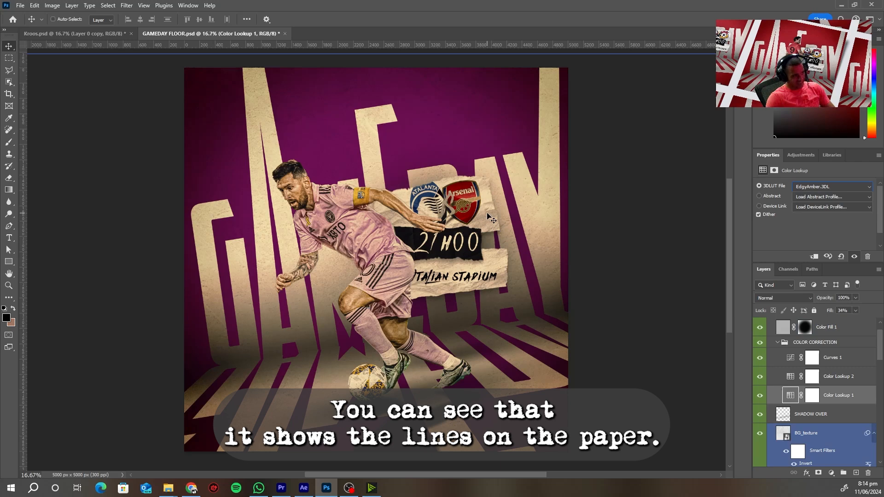
left_click(824, 186)
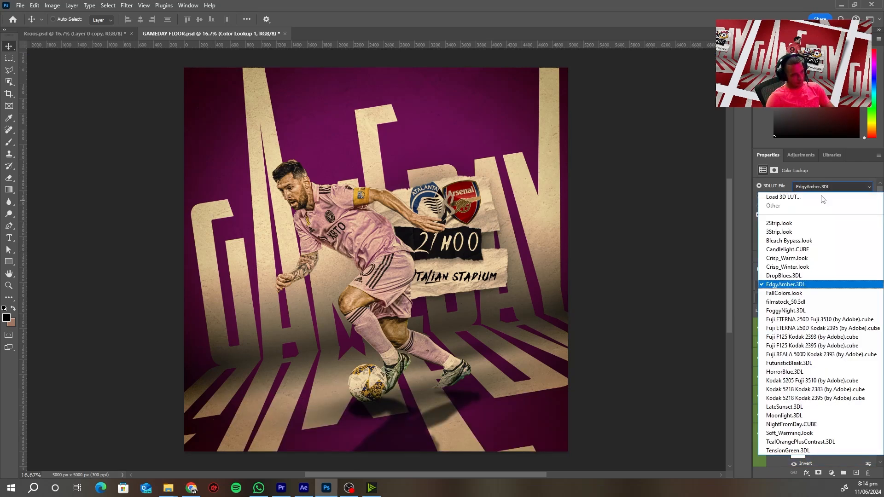
left_click(795, 364)
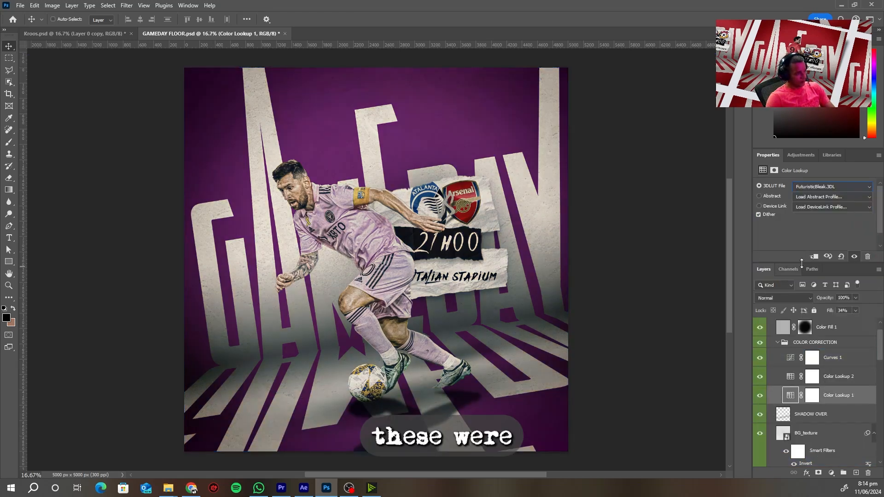
Step: Apply the FoggyNight.3DL table to Color Lookup 1 and set the layer's fill to 10%
left_click(822, 189)
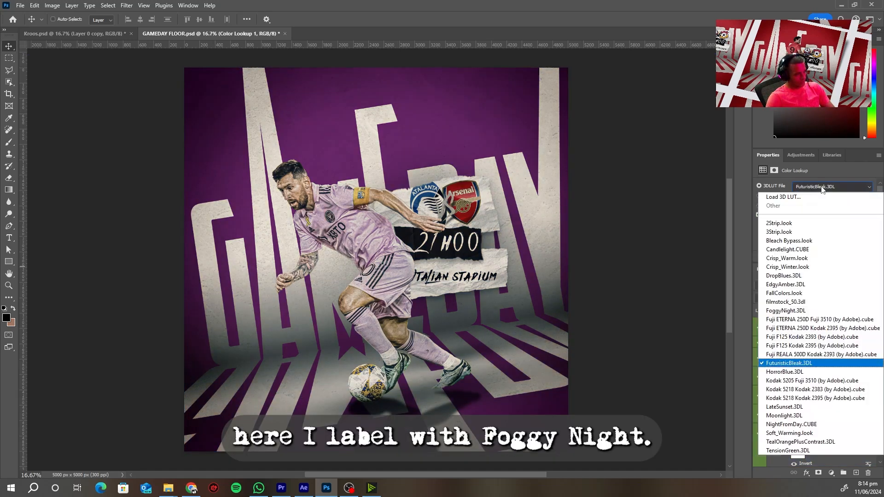
left_click(793, 312)
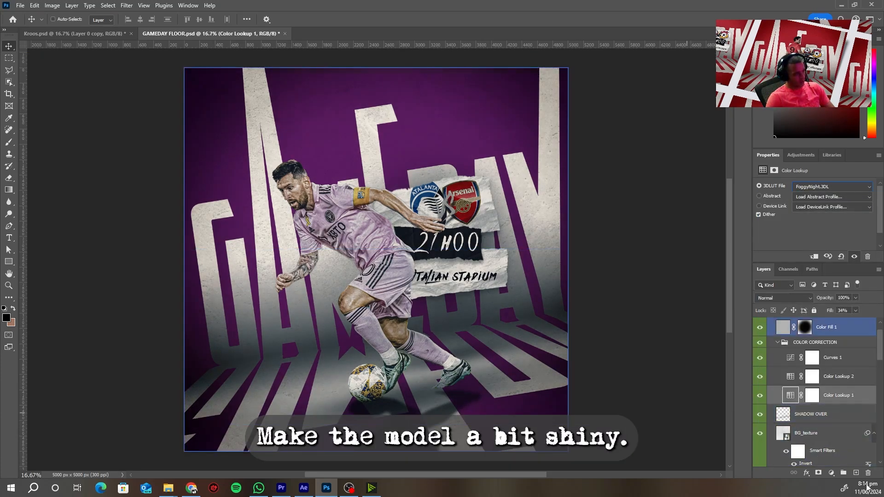
left_click(855, 311)
left_click_drag(848, 319, 840, 320)
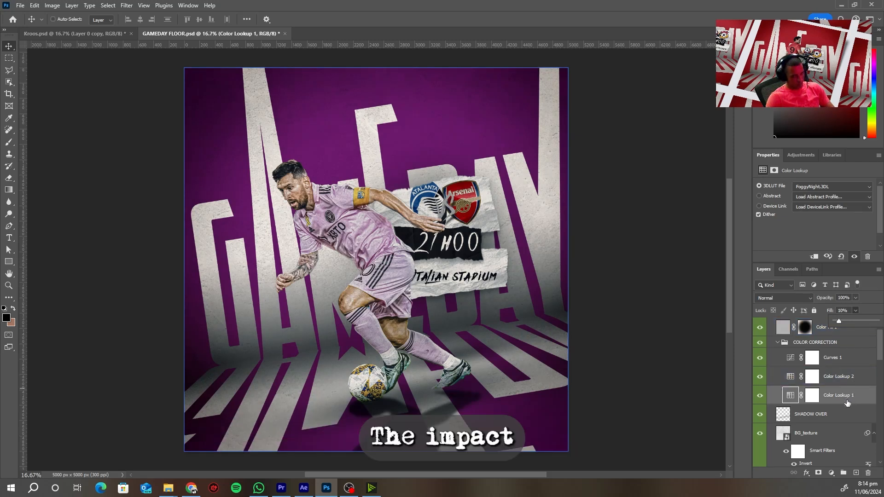
Step: Try the Candlelight.CUBE and FoggyNight.3DL tables on the Color Lookup 2 adjustment layer
left_click(795, 378)
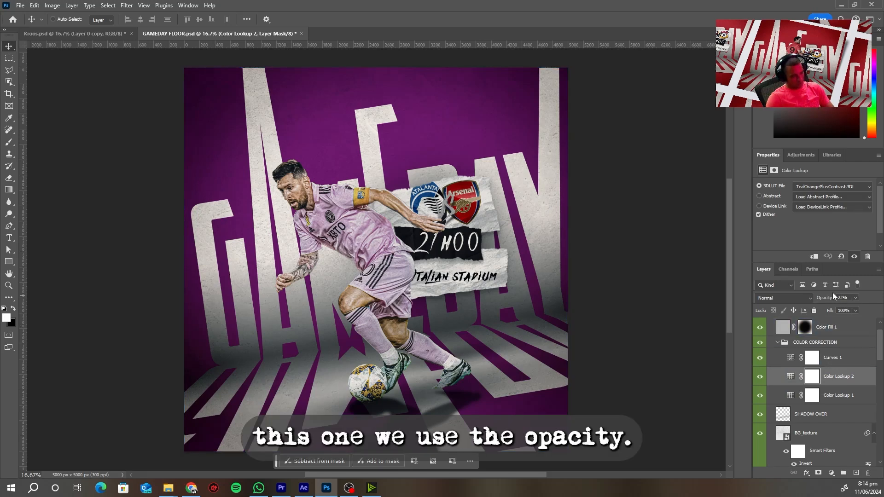
left_click(834, 186)
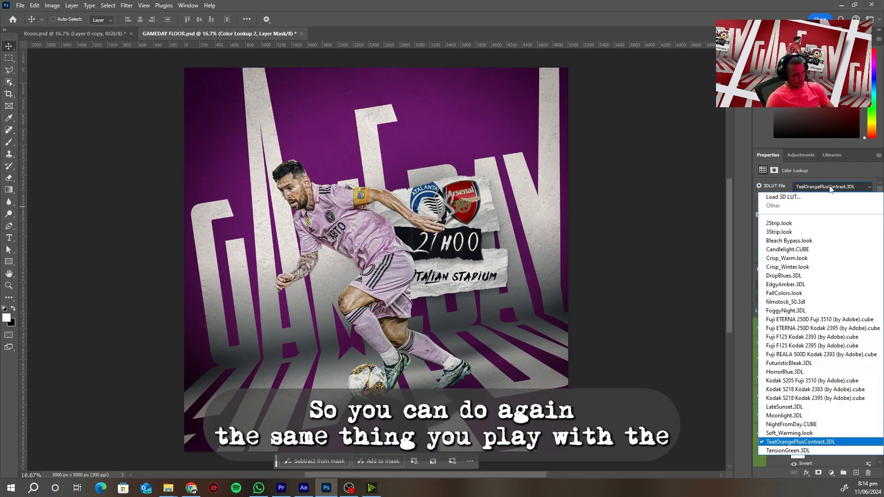
left_click(812, 251)
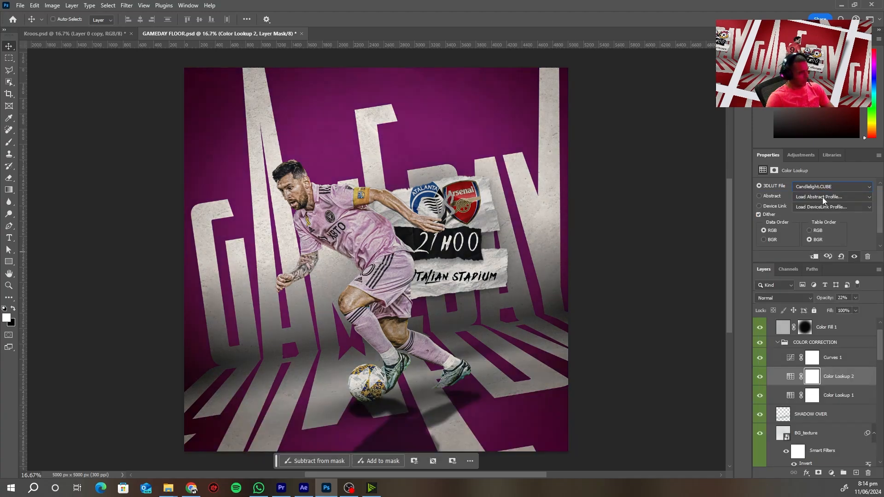
left_click(836, 193)
left_click(789, 309)
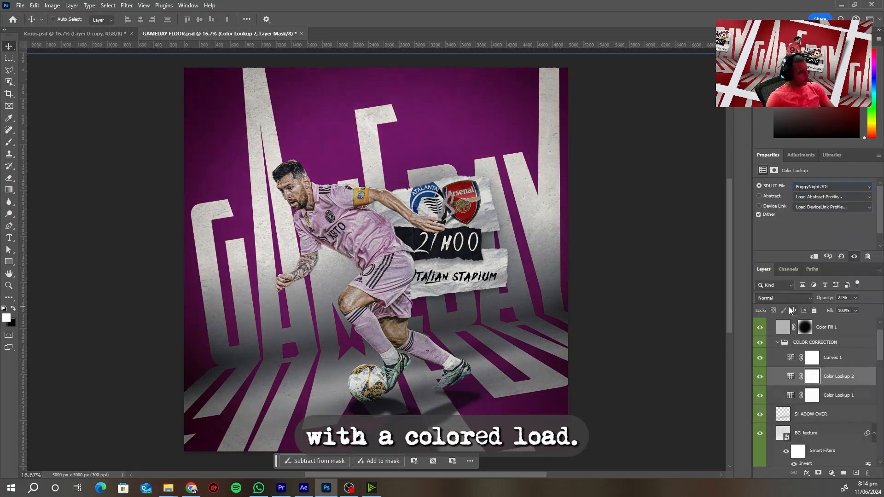
Step: Set the 3D LUT of Color Lookup 2 to Fuji F125 Kodak 2395 (by Adobe).cube
left_click(824, 187)
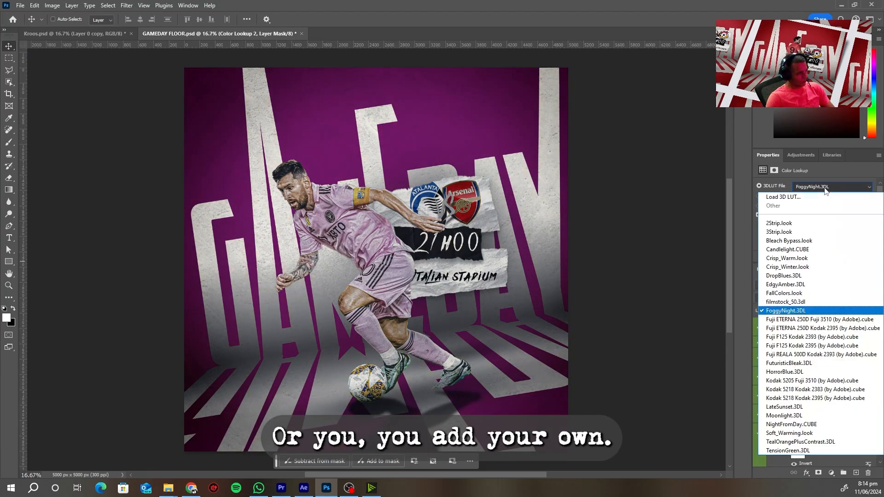
left_click(824, 356)
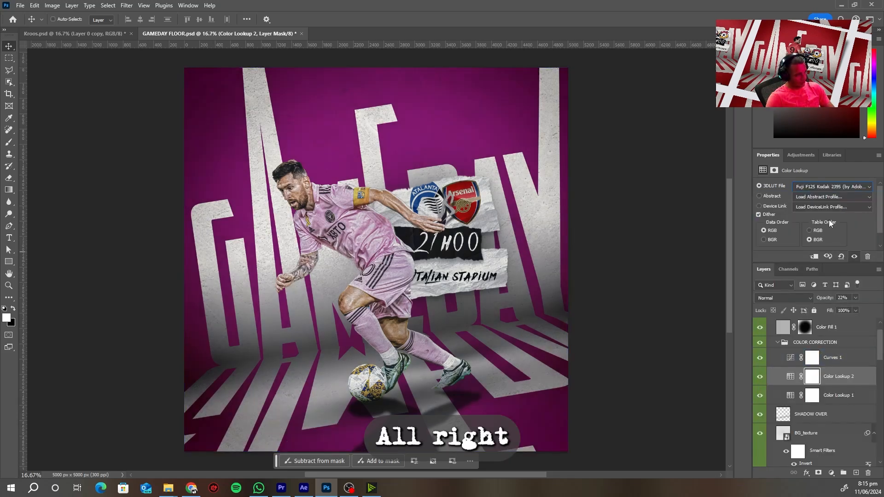
Step: Set the 3D LUT of the Color Lookup 2 adjustment layer to LateSunset.3DL
left_click(834, 186)
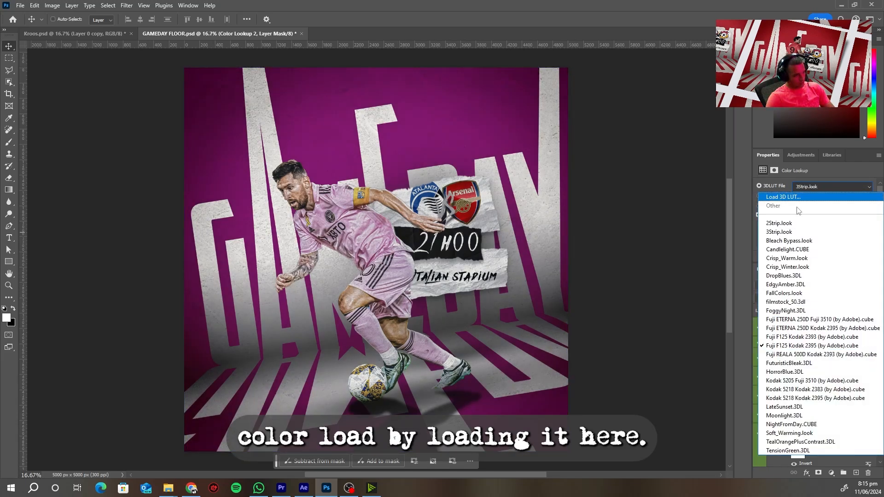
left_click(802, 407)
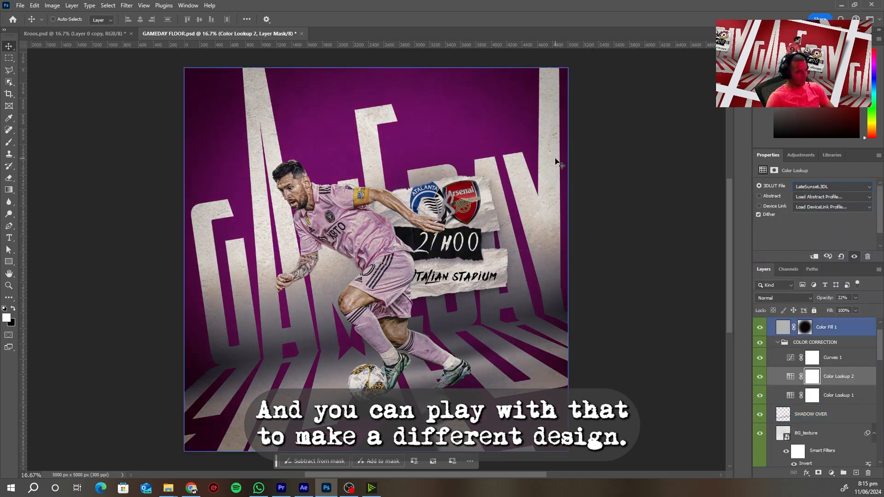
Step: Examine the poster's canvas width and height in pixels without changing them
left_click(33, 6)
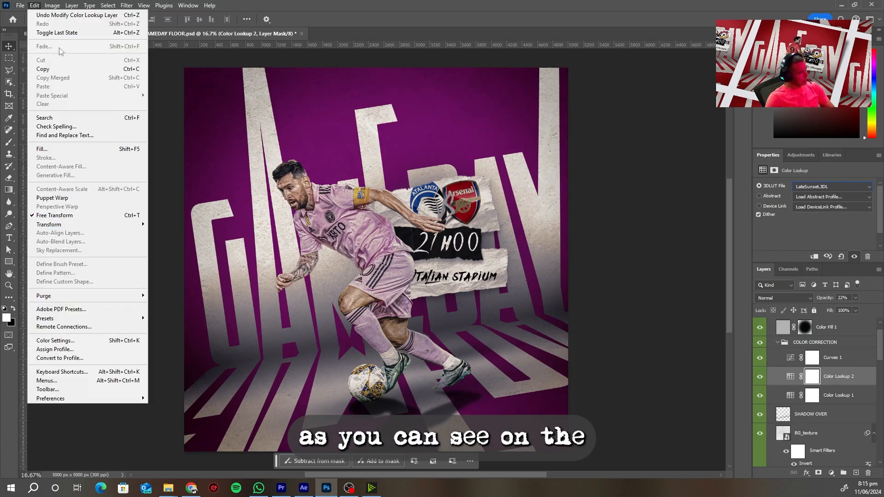
mouse_move(52, 5)
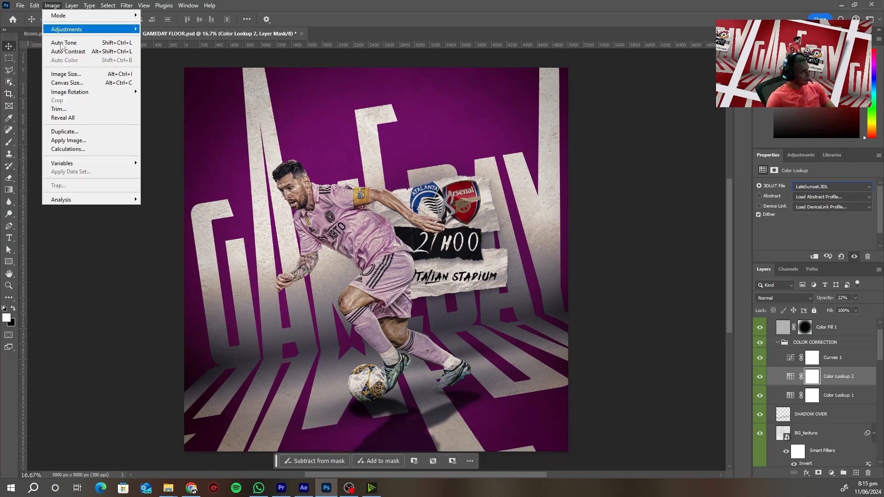
left_click(71, 85)
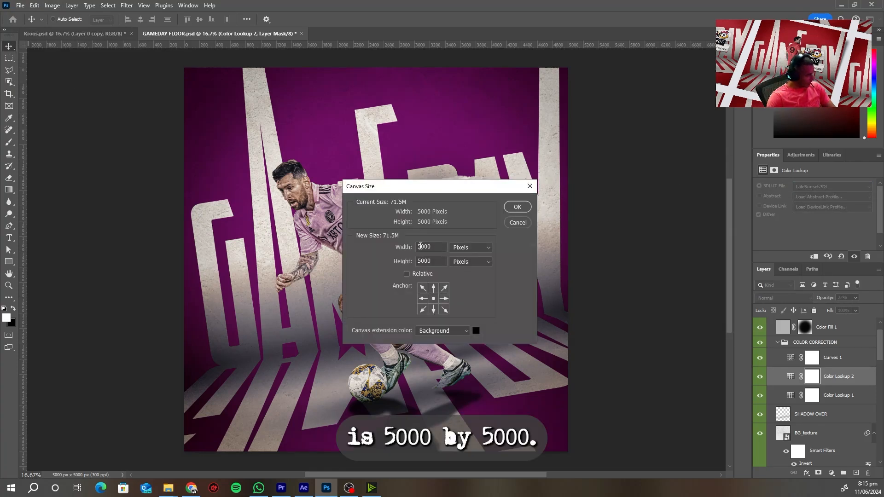
left_click(523, 224)
left_click(49, 7)
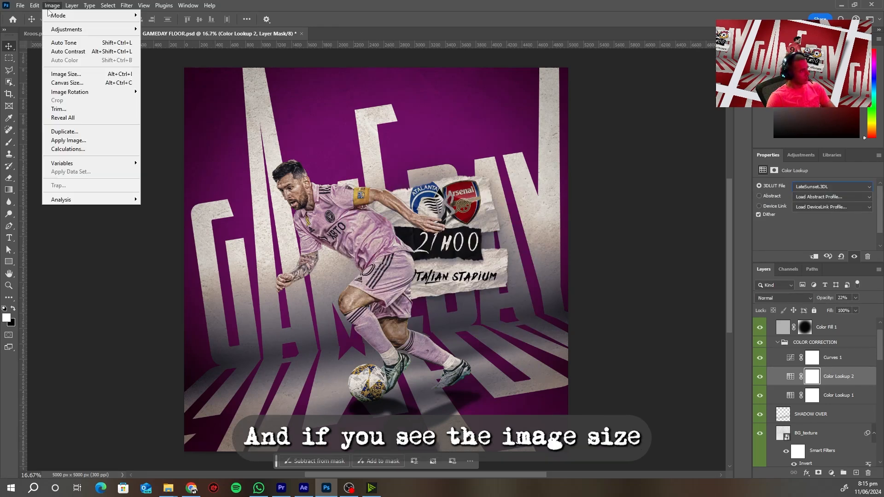
left_click(91, 83)
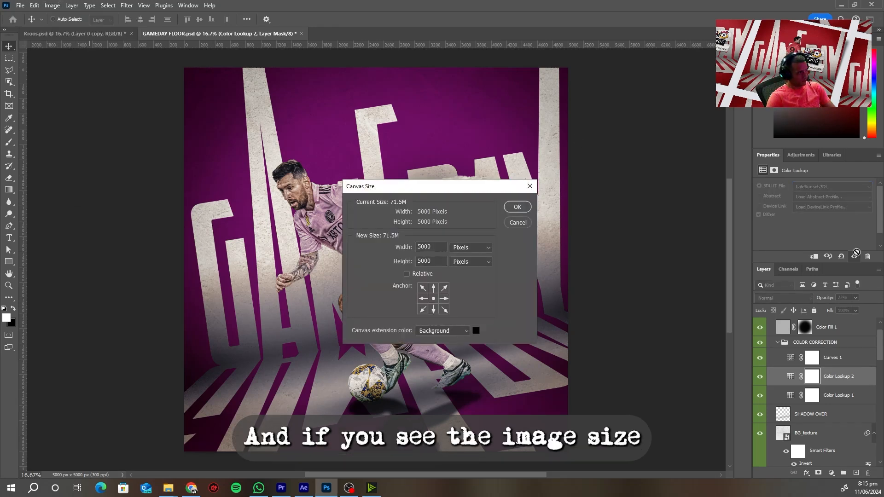
left_click(517, 224)
left_click(48, 6)
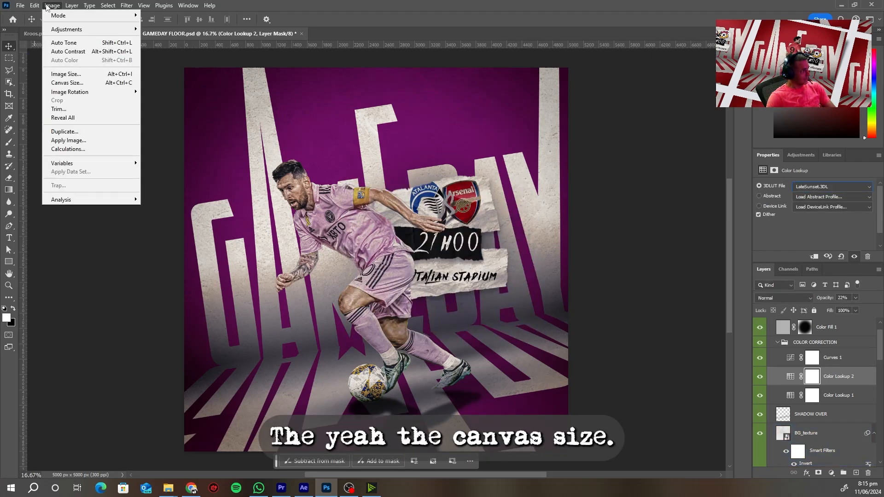
left_click(81, 83)
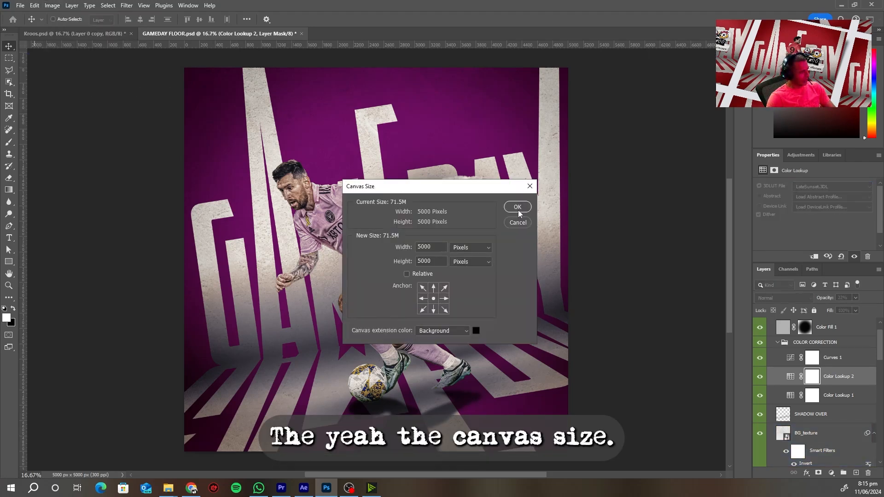
left_click(516, 223)
Step: Examine the poster's print resolution in Image Size and inspect the player in the zoomed-out preview, discarding any changes
left_click(52, 6)
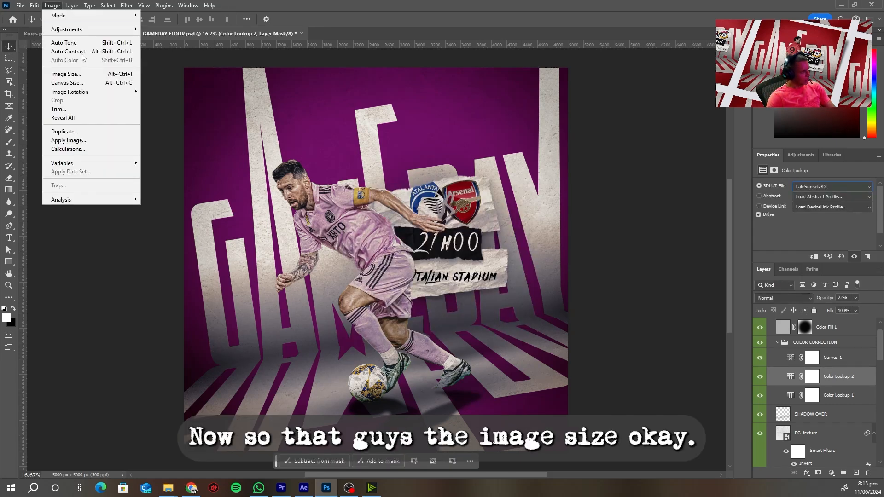
left_click(77, 76)
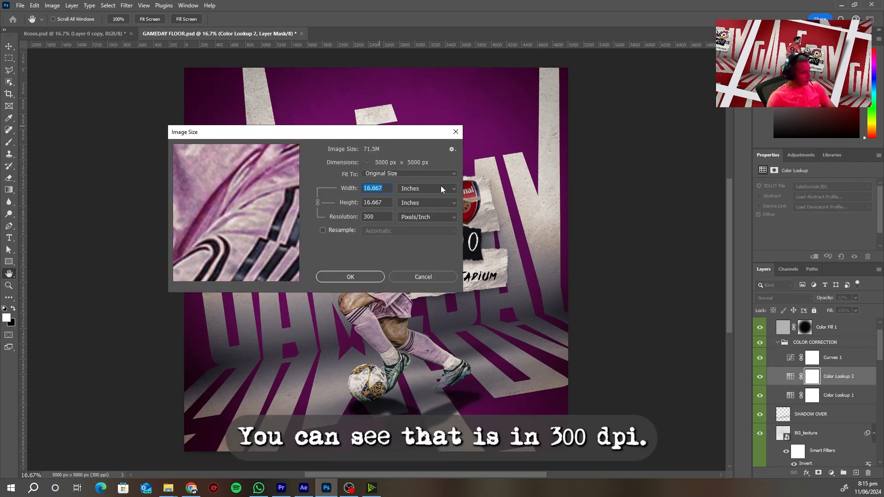
left_click_drag(384, 217, 333, 217)
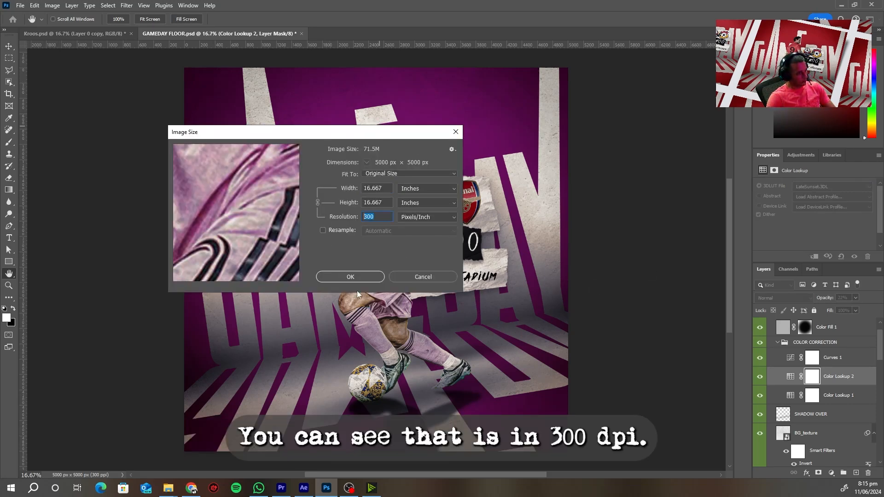
scroll(260, 234, "down", 4)
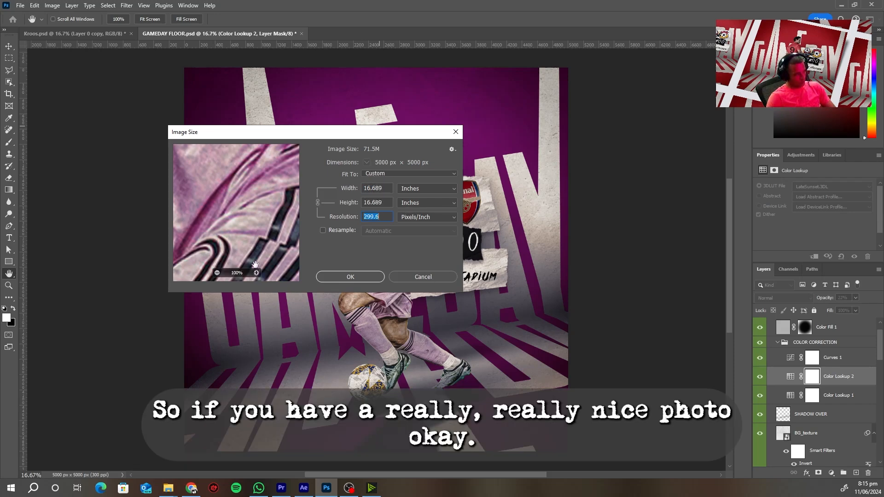
left_click(217, 273)
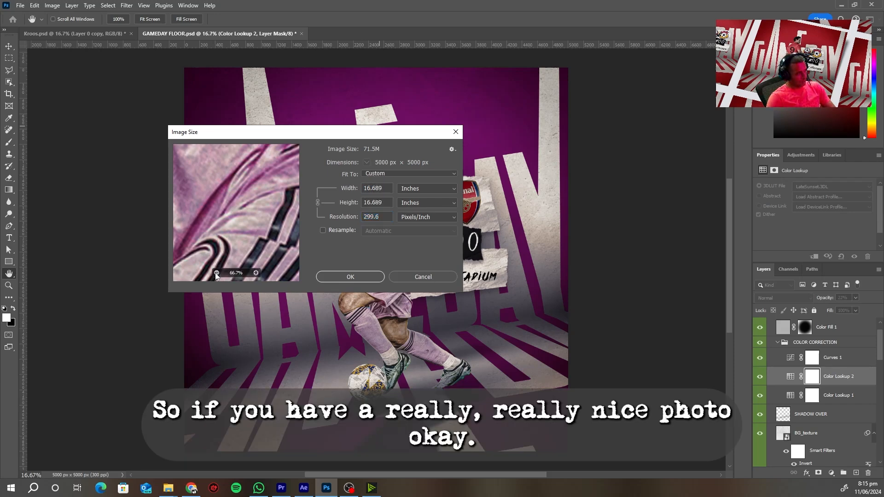
left_click(217, 274)
left_click(217, 273)
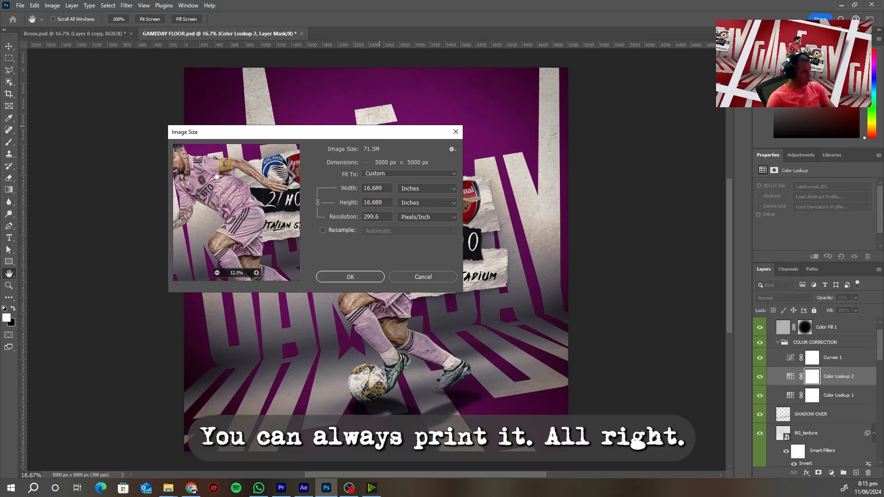
left_click_drag(228, 190, 250, 214)
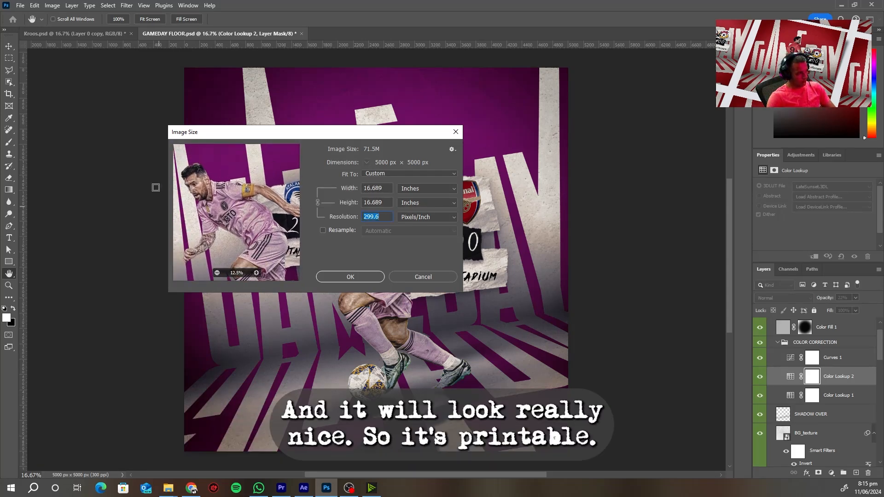
left_click(432, 279)
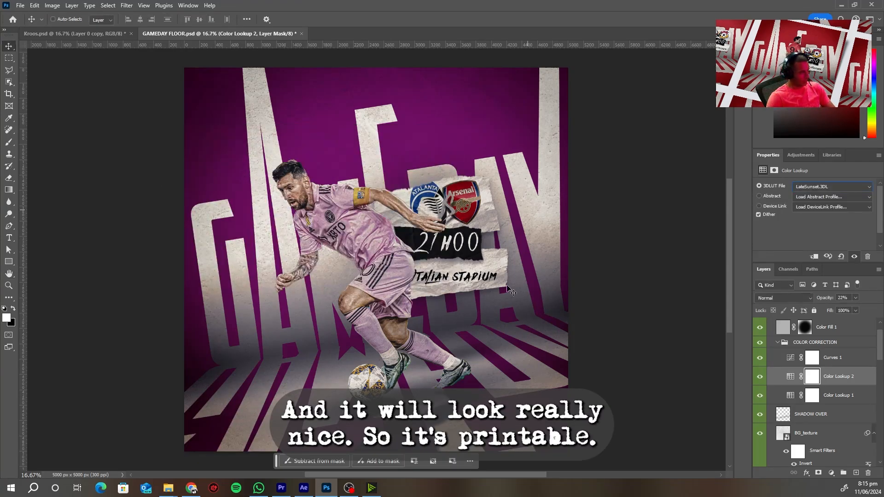